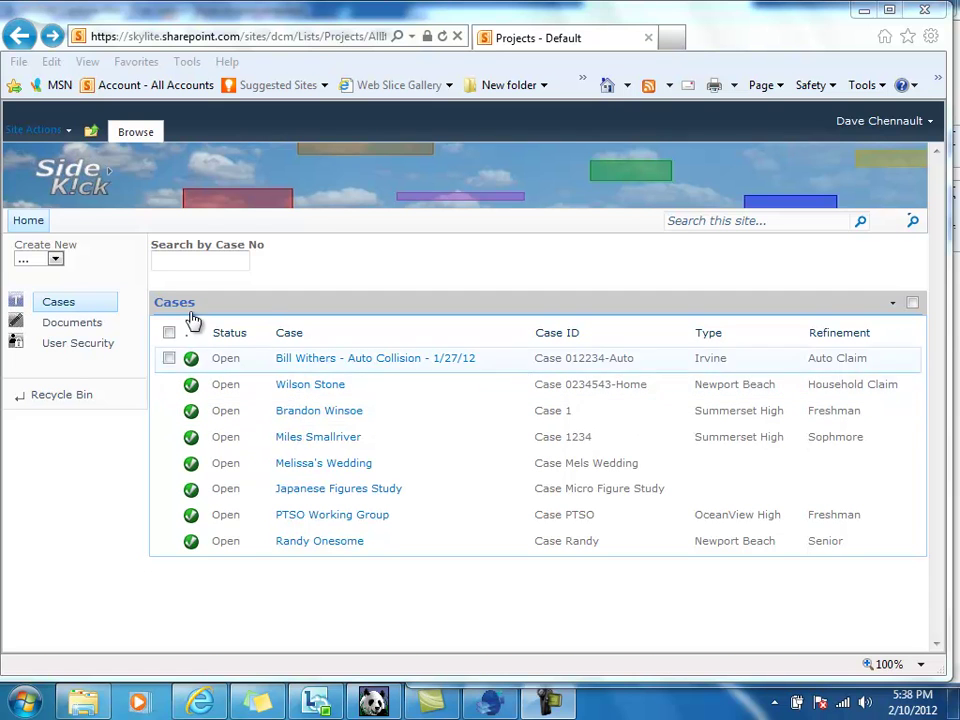
Create and save a new case titled 'wreck' with Case ID 5432.
click(55, 259)
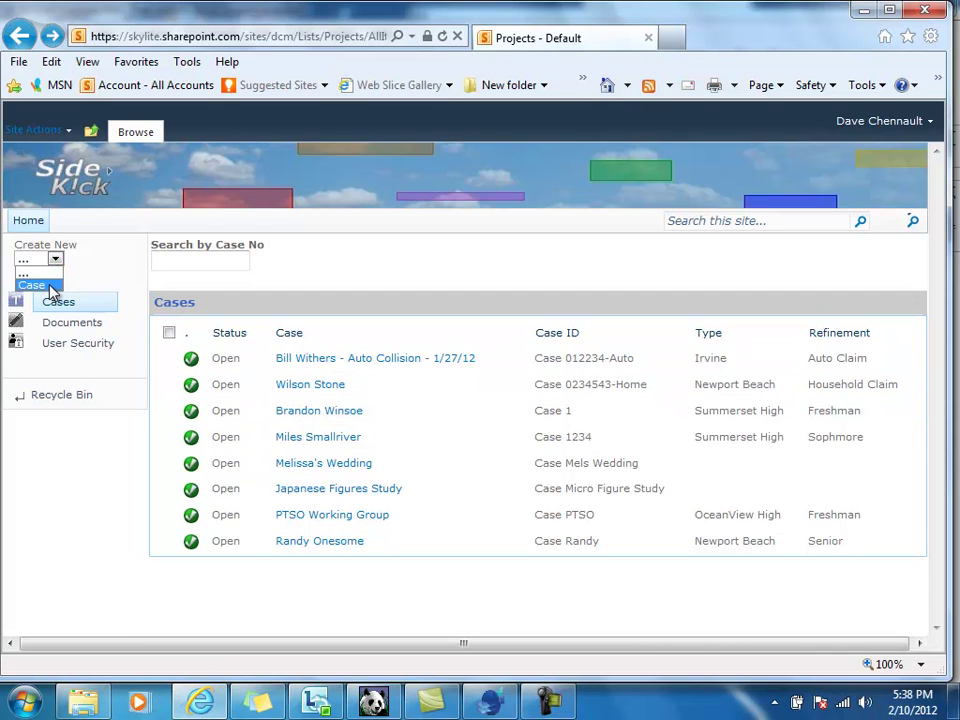
click(48, 287)
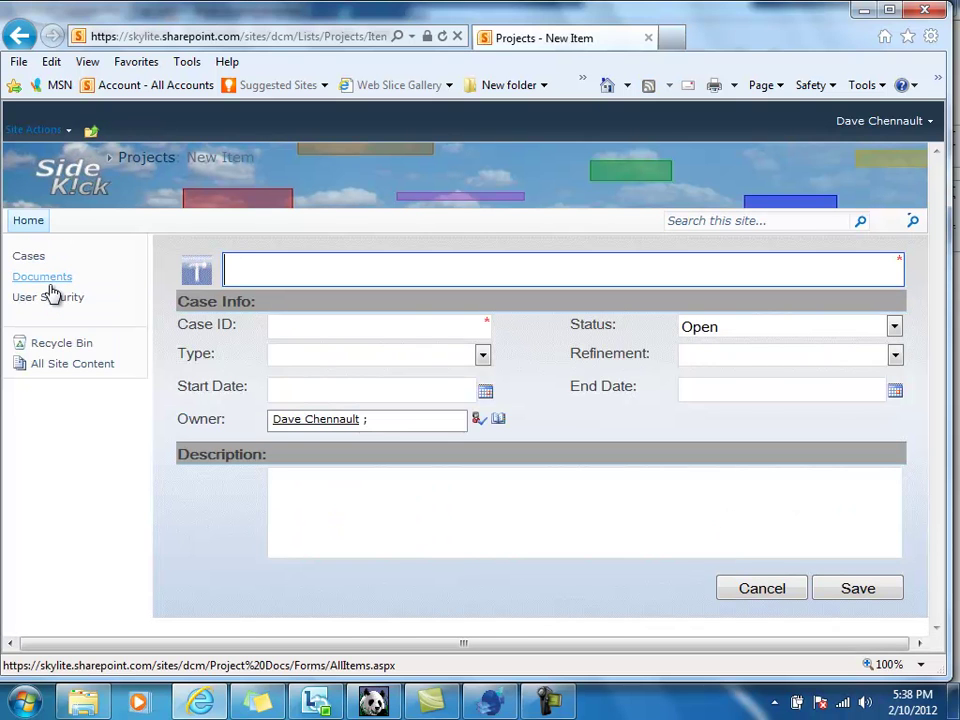
text(wr)
text(eck)
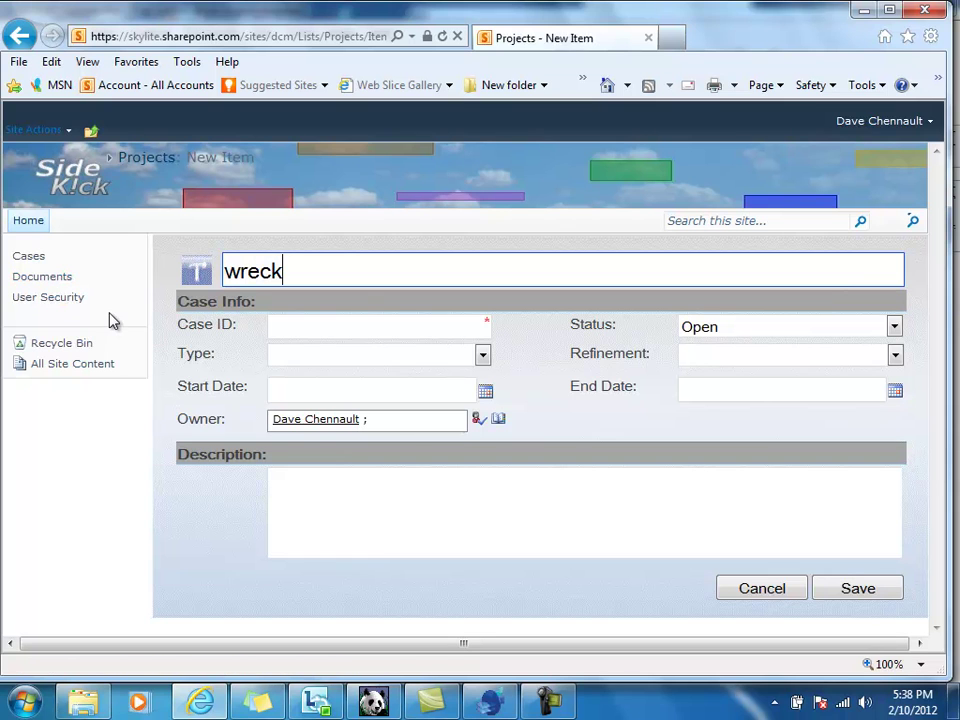
click(275, 325)
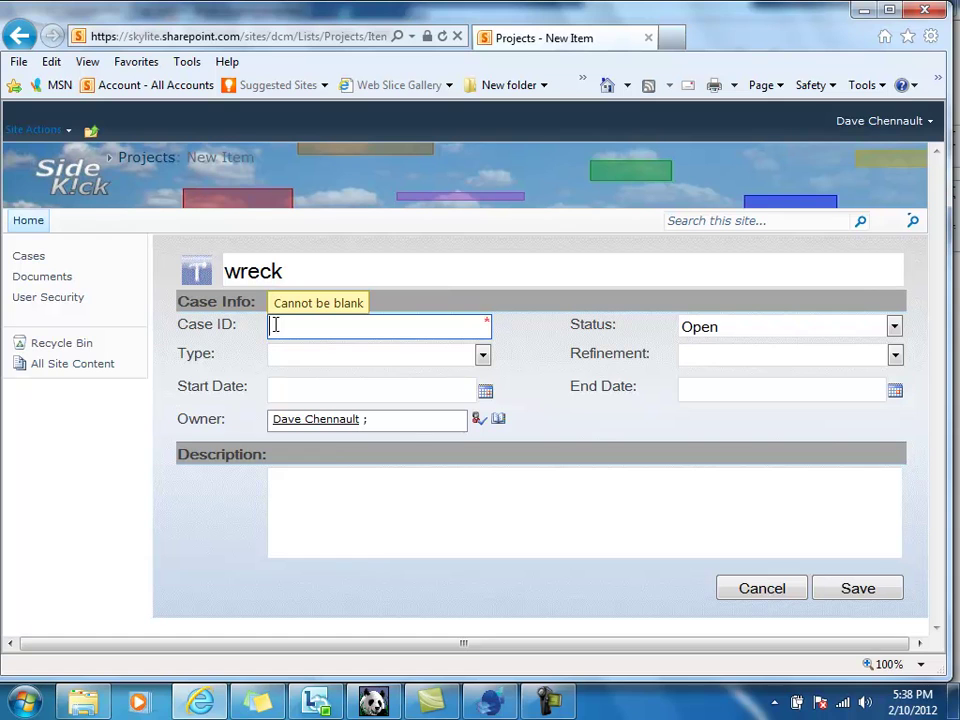
text(5432)
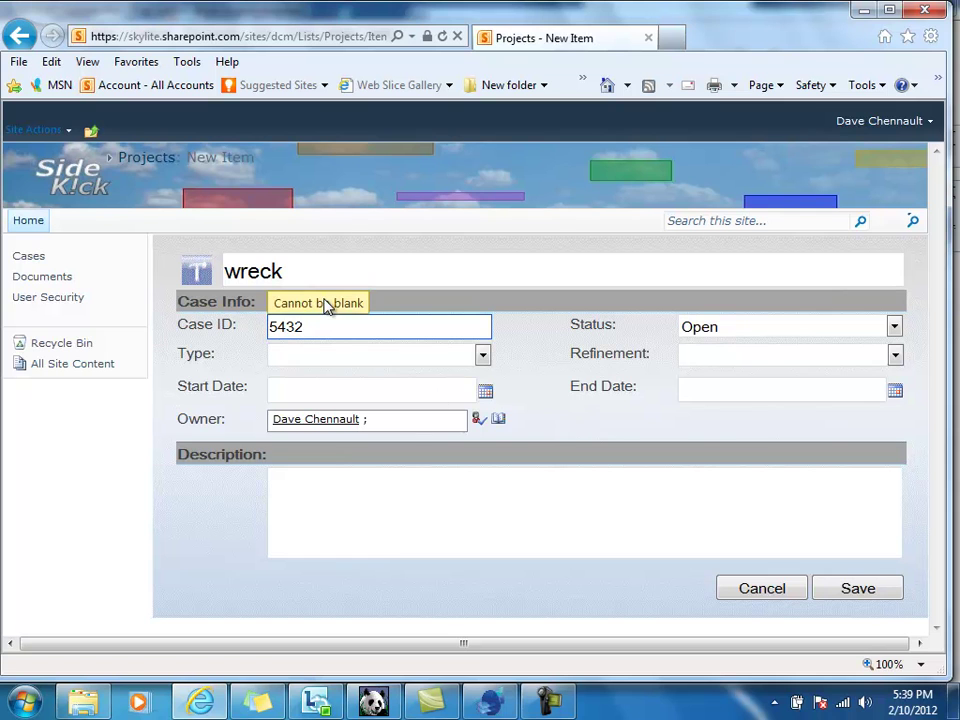
click(879, 598)
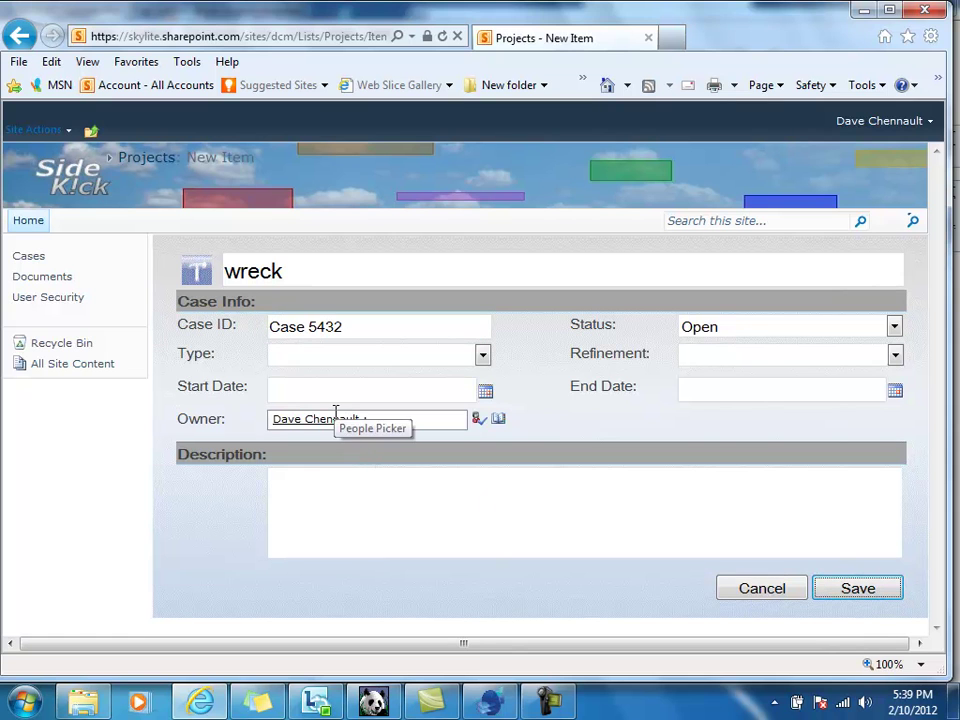
click(849, 592)
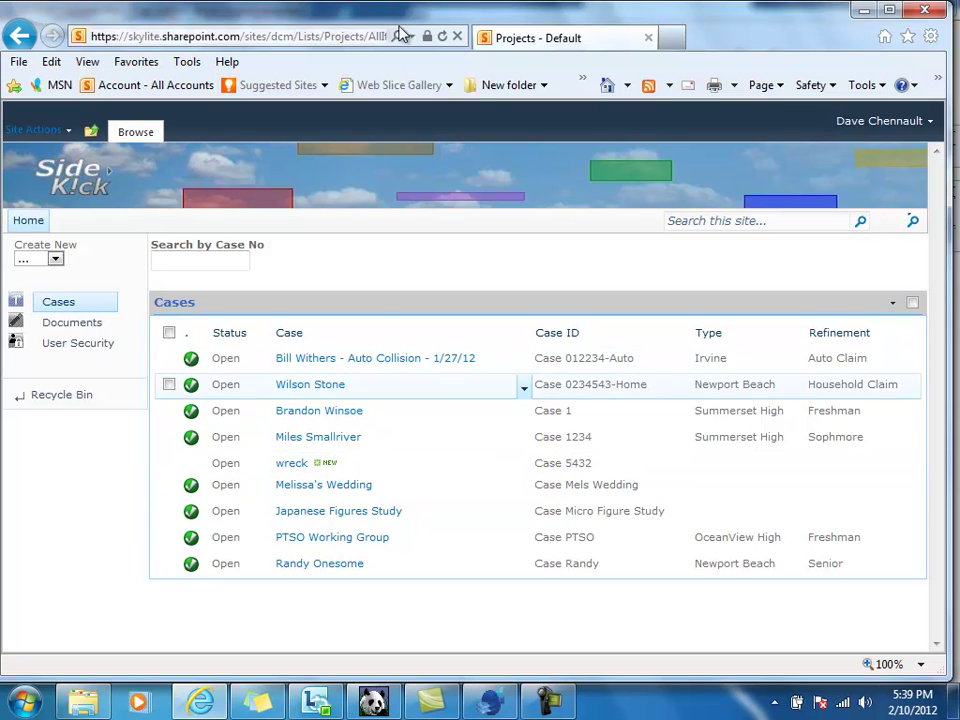
Refresh the Cases list and open the wreck case's overview.
click(443, 37)
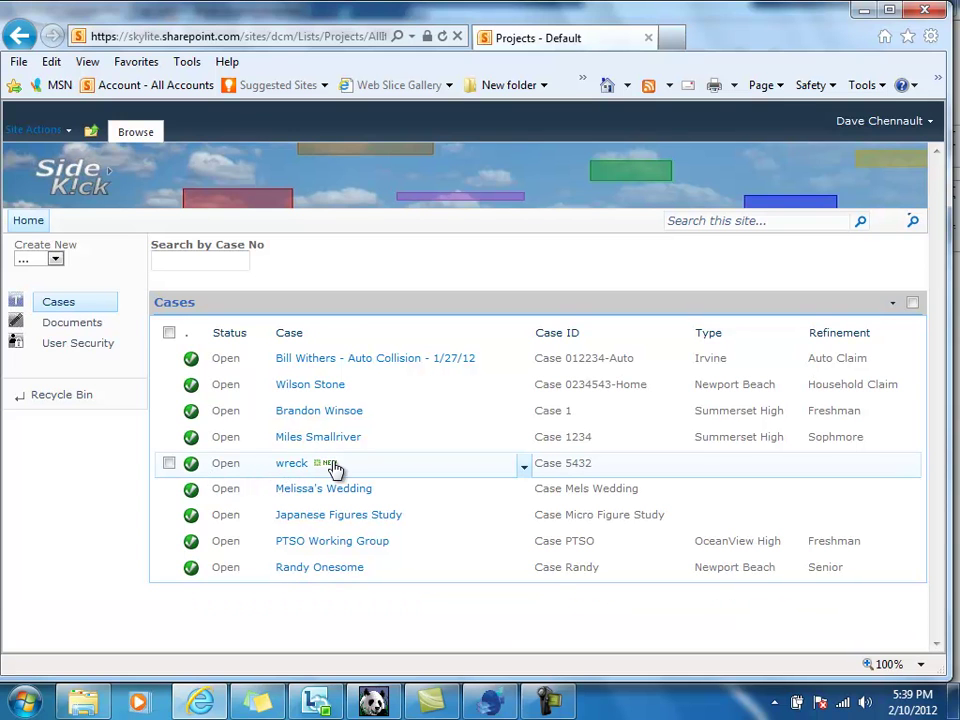
click(300, 465)
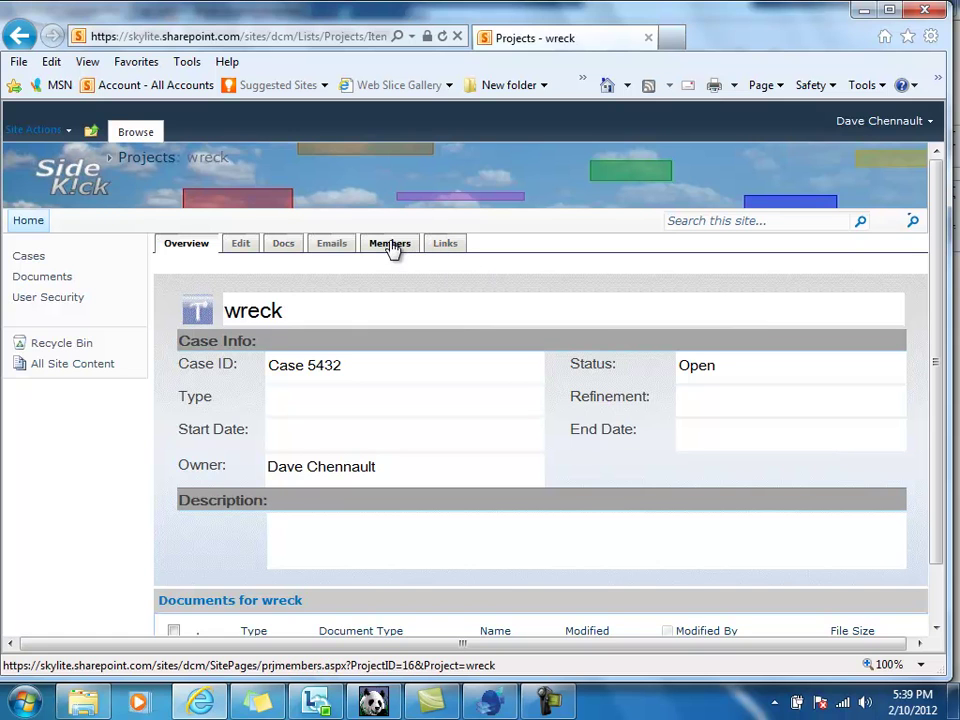
Start a new member entry for 'sergiy' on the wreck case's Members tab and open the people search.
click(390, 245)
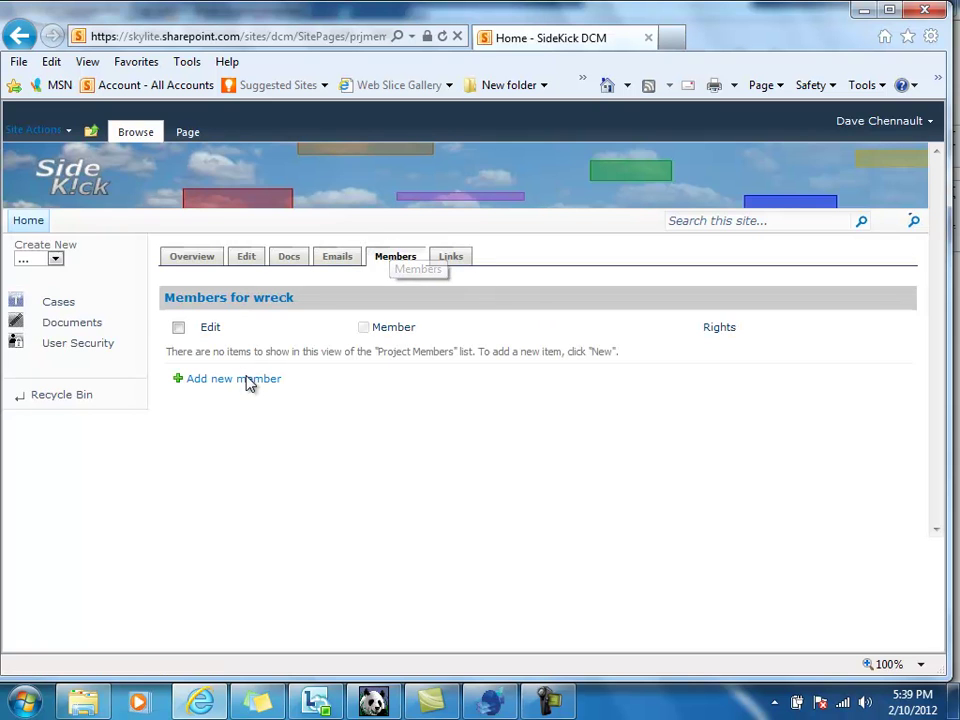
click(249, 380)
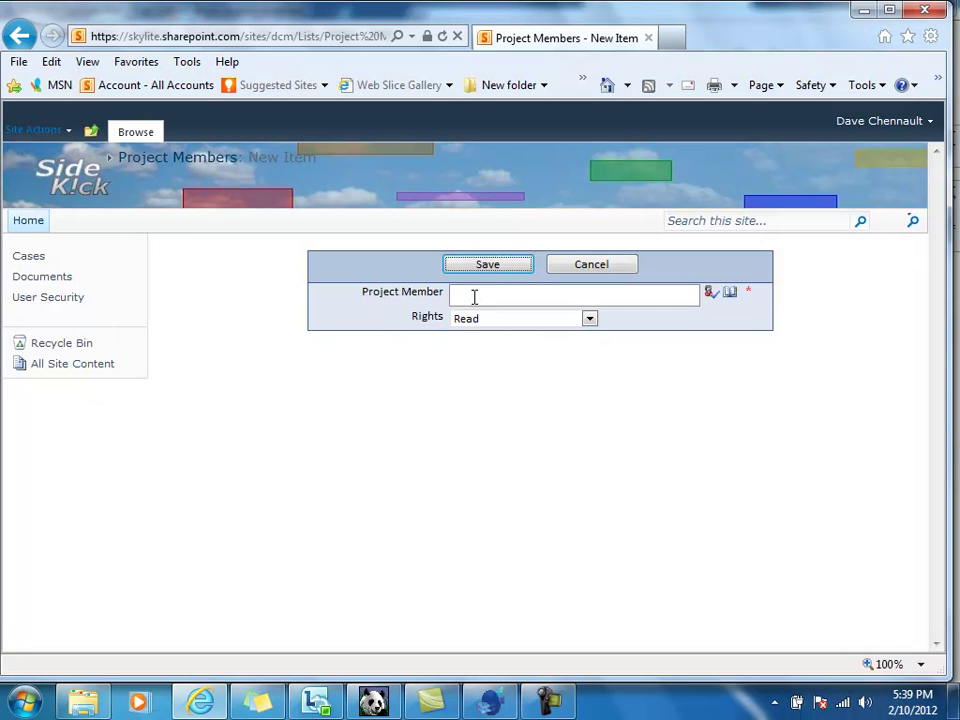
click(475, 297)
text(serg)
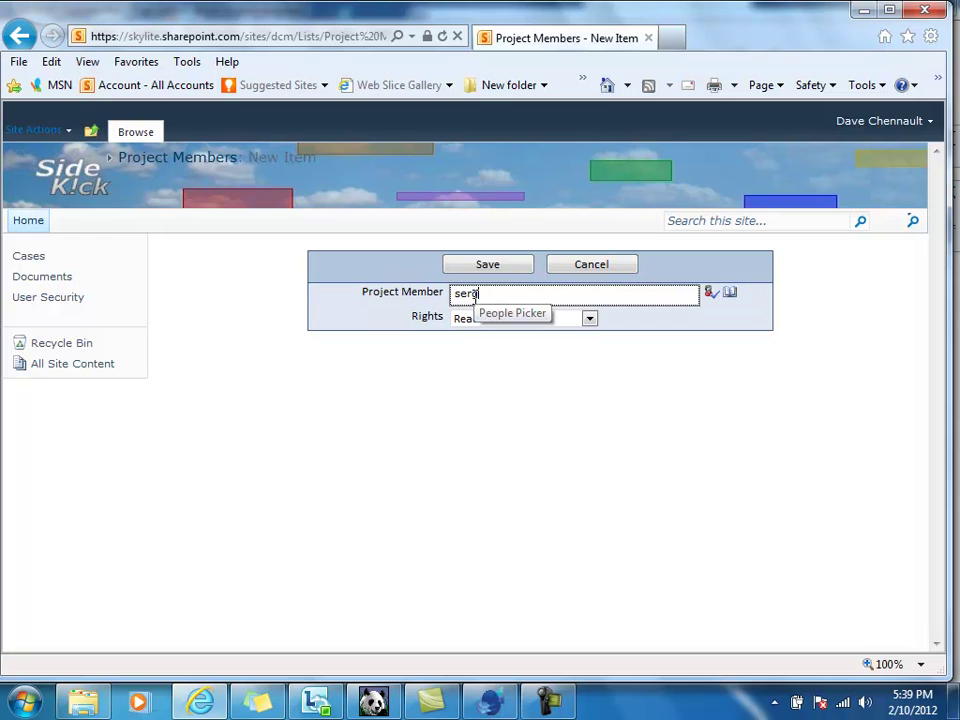
text(iy)
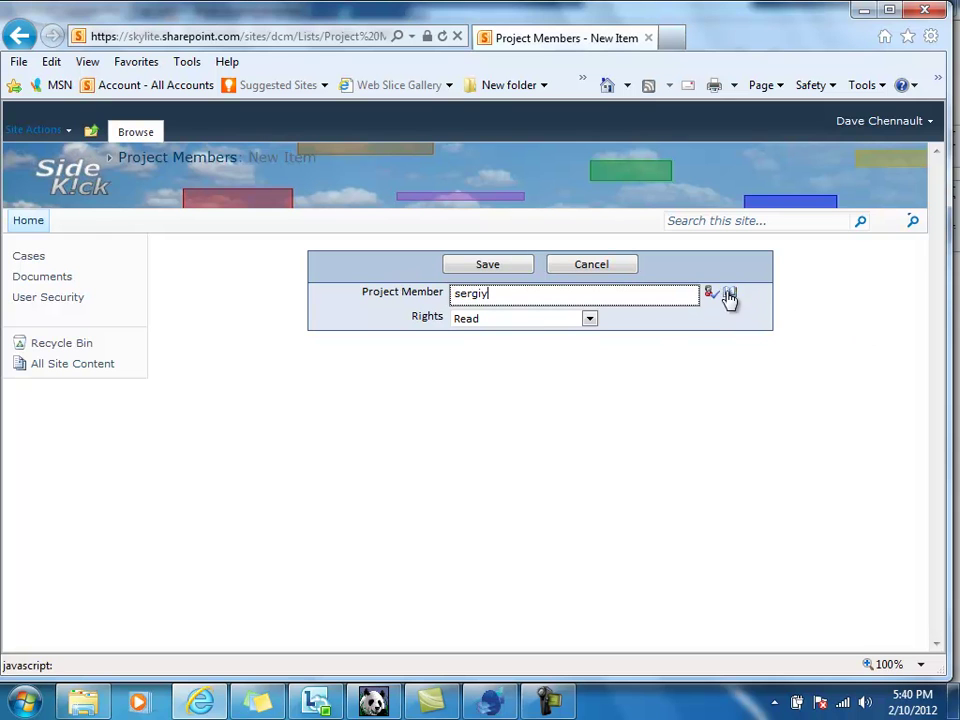
click(730, 293)
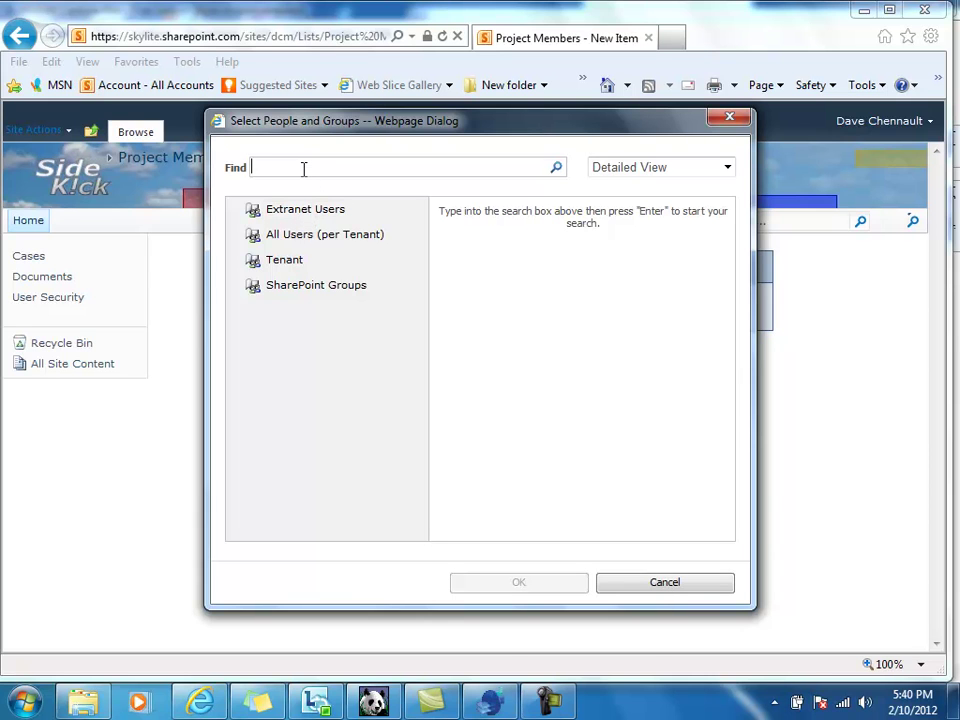
Search for and pick the sergiy user, then clear the unresolved name from the member field.
text(sergiy)
click(557, 170)
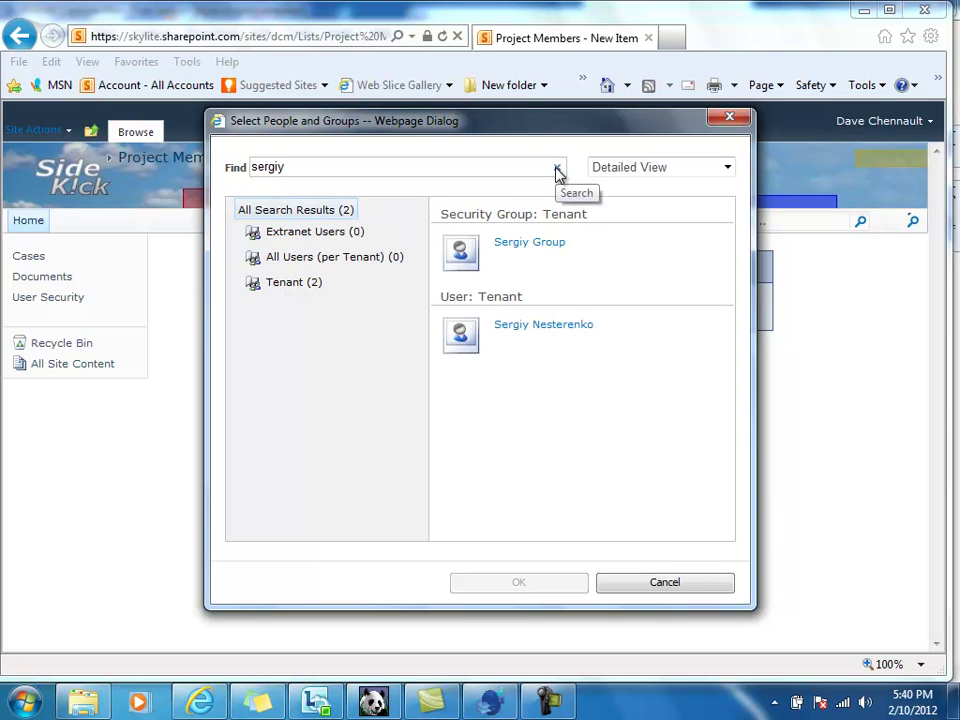
click(528, 333)
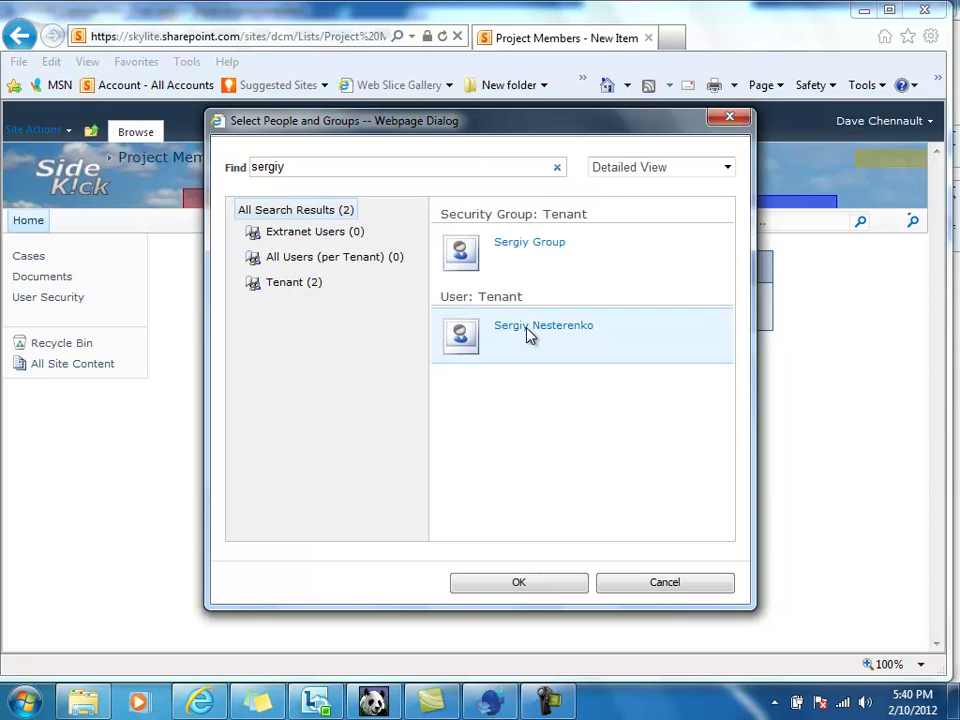
click(556, 589)
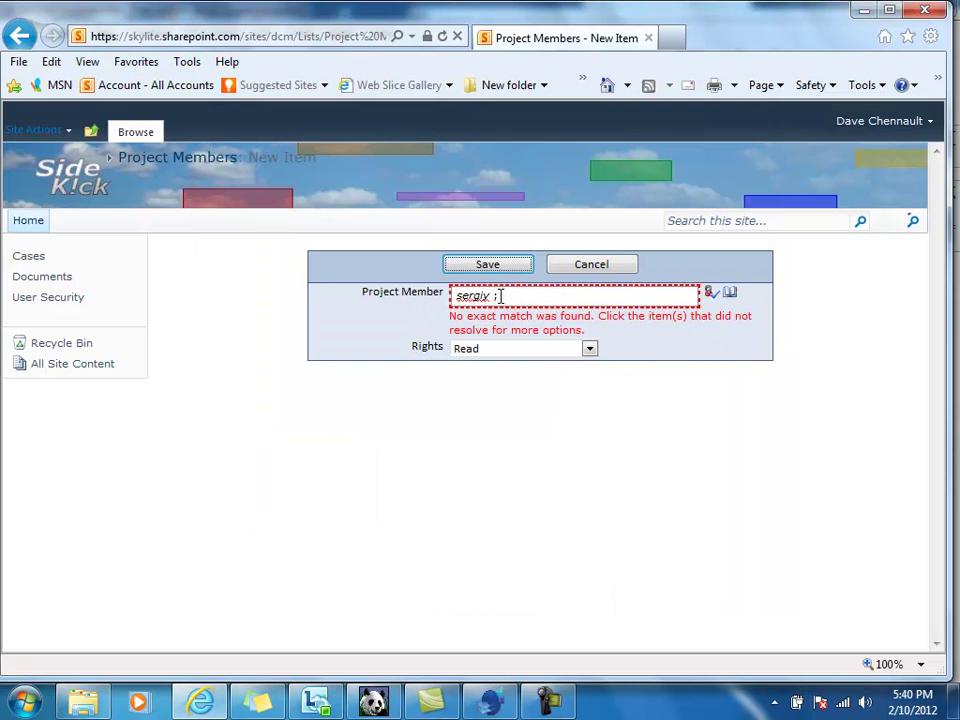
drag(501, 296, 449, 291)
key(BackSpace)
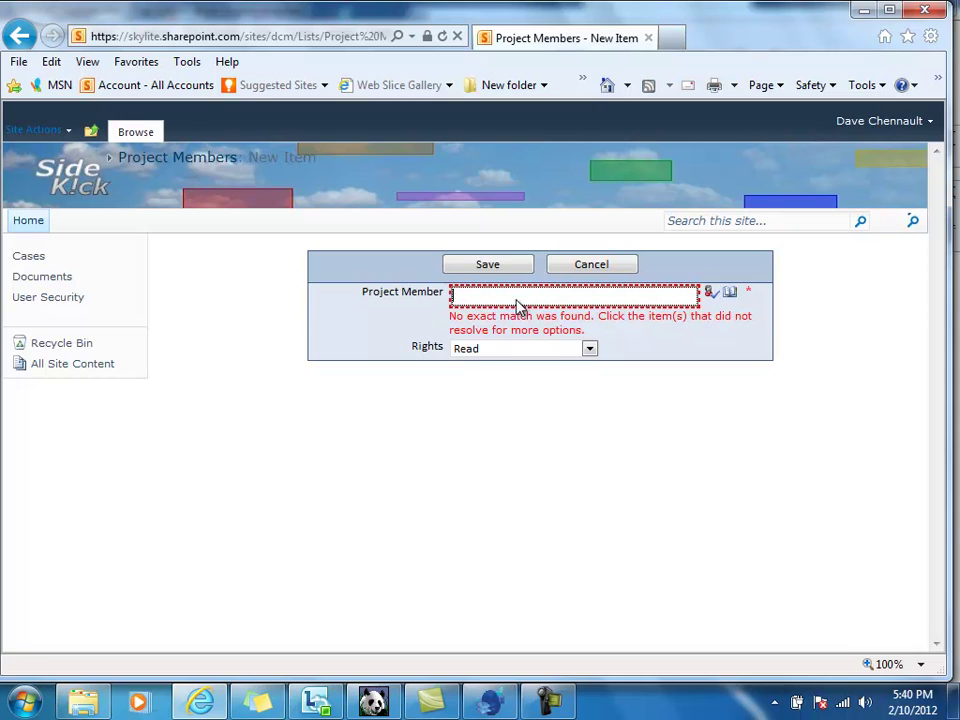
Search the directory for sergiy again and confirm that user as project member.
click(730, 292)
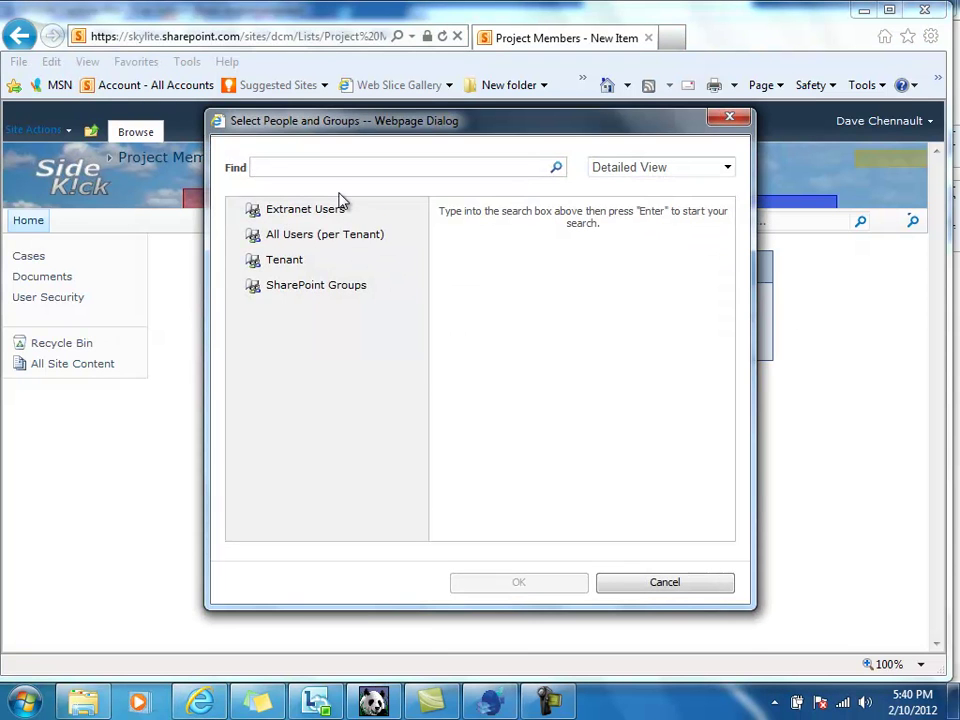
text(sergi)
text(y)
click(556, 168)
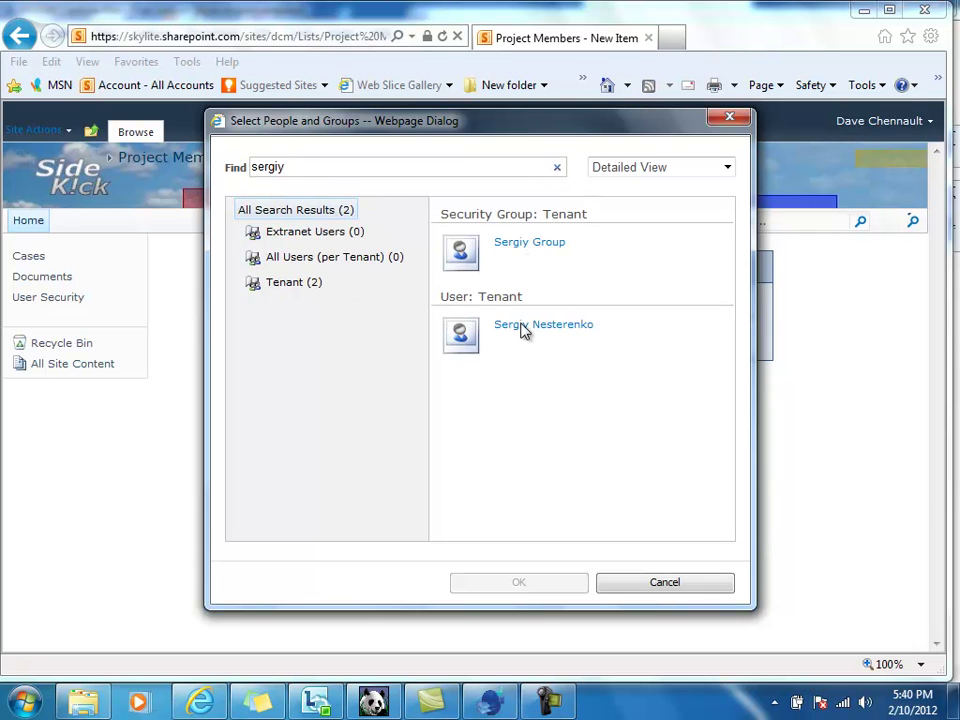
click(524, 348)
click(521, 583)
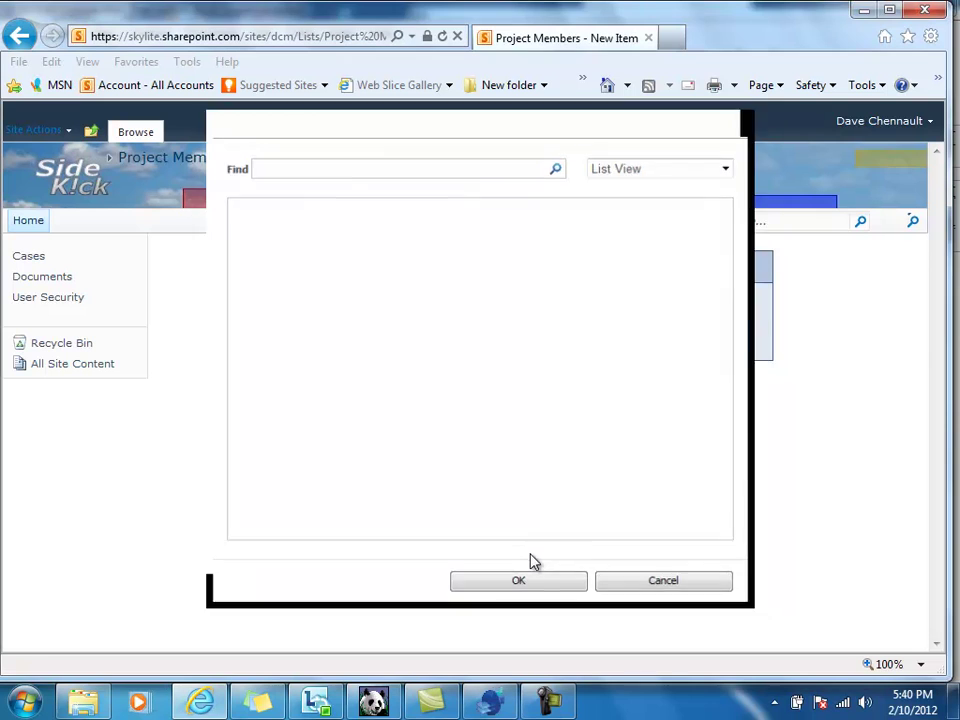
Save the member with Edit rights, return to the case overview, and bring IrfanView forward.
click(589, 317)
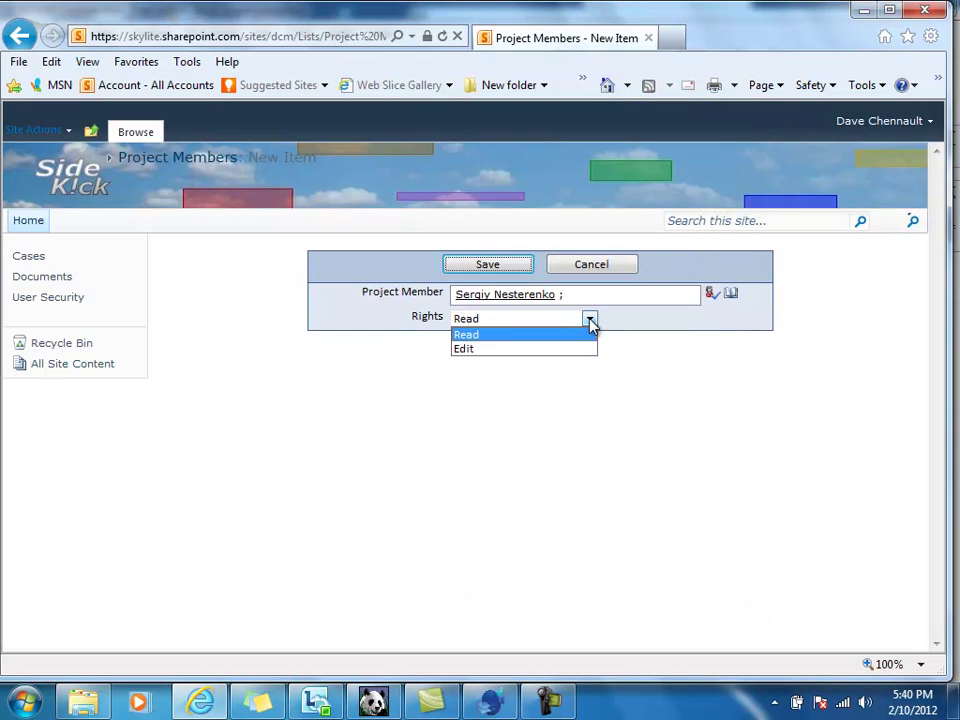
click(497, 348)
click(497, 275)
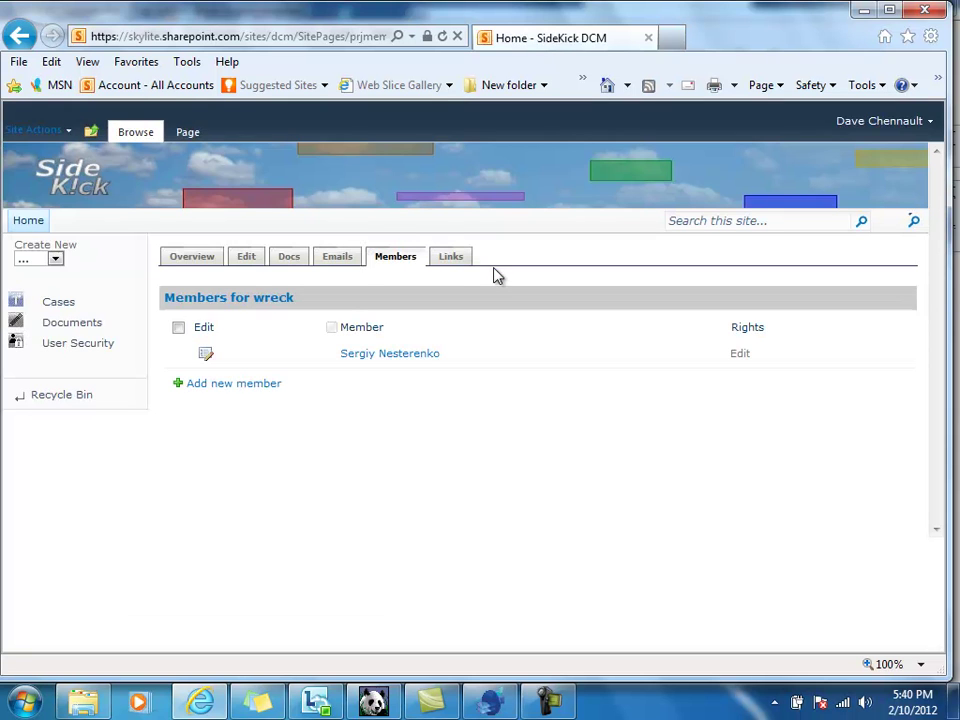
click(207, 258)
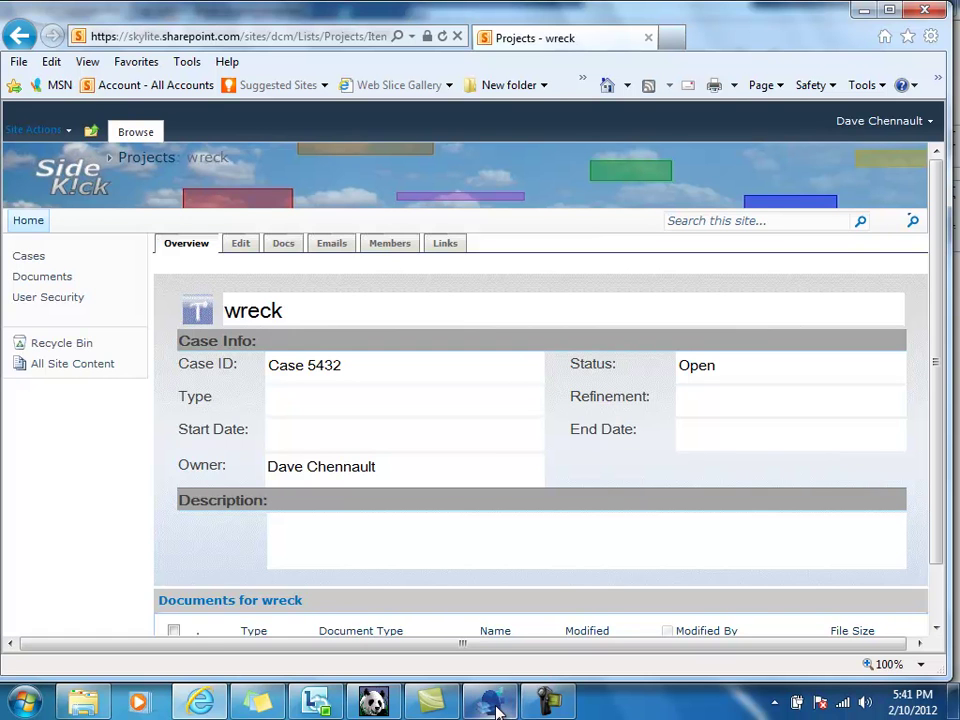
click(373, 703)
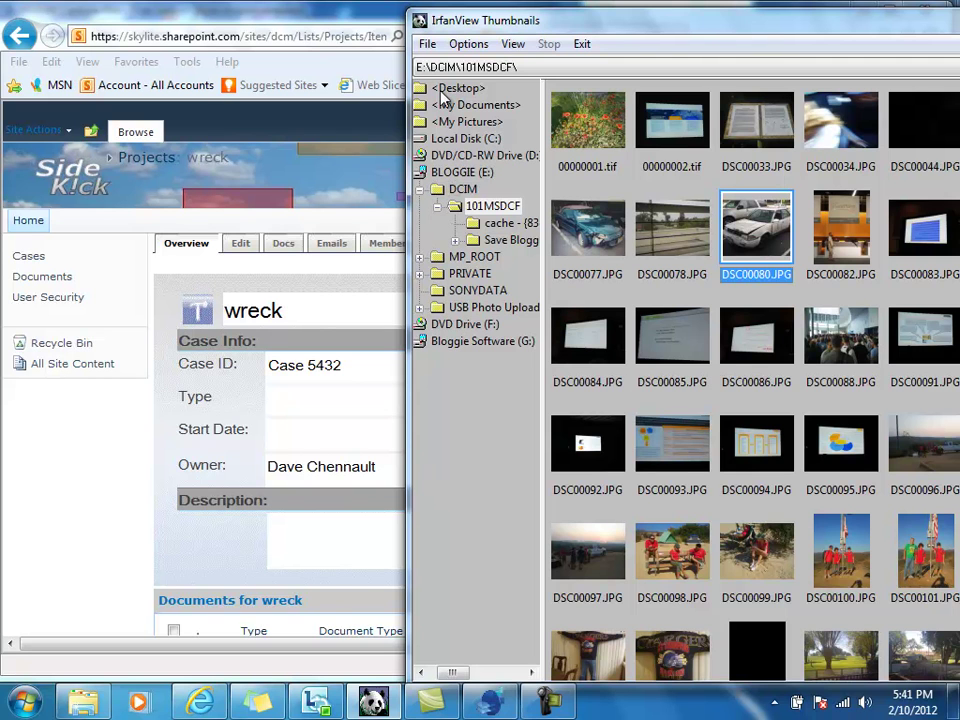
Start copying the wreck photo DSC00080.JPG to another folder in IrfanView.
drag(568, 22, 467, 25)
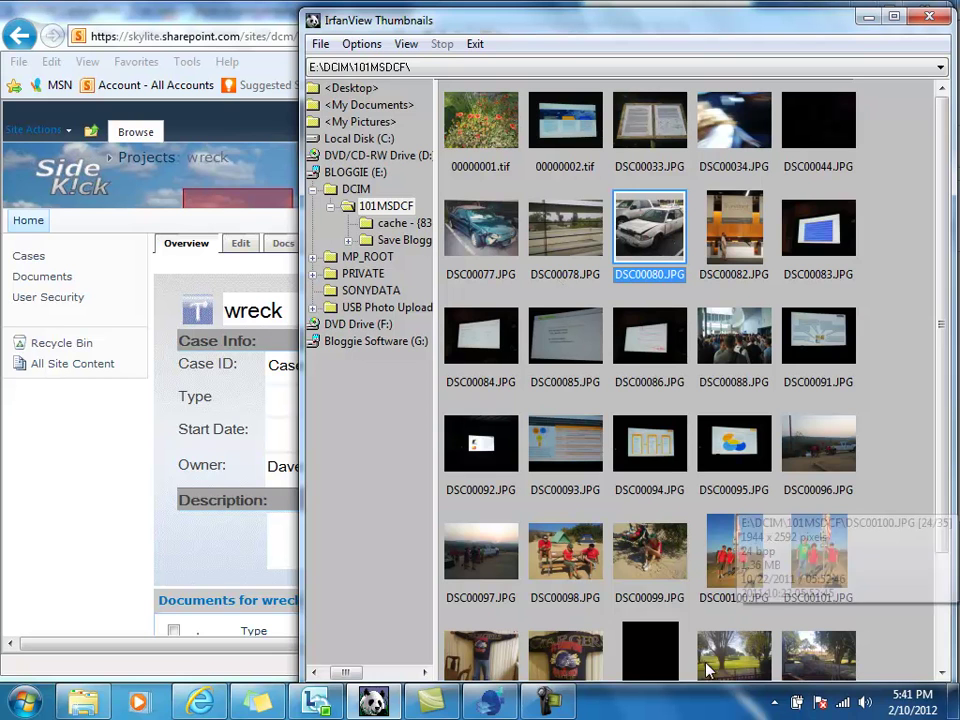
right_click(648, 226)
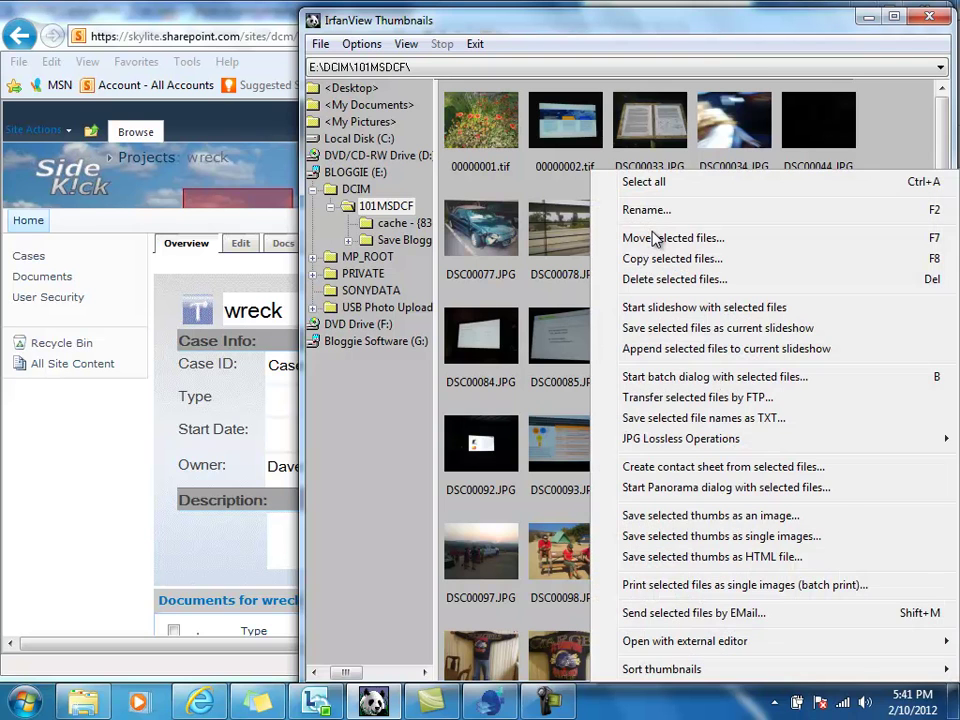
click(655, 258)
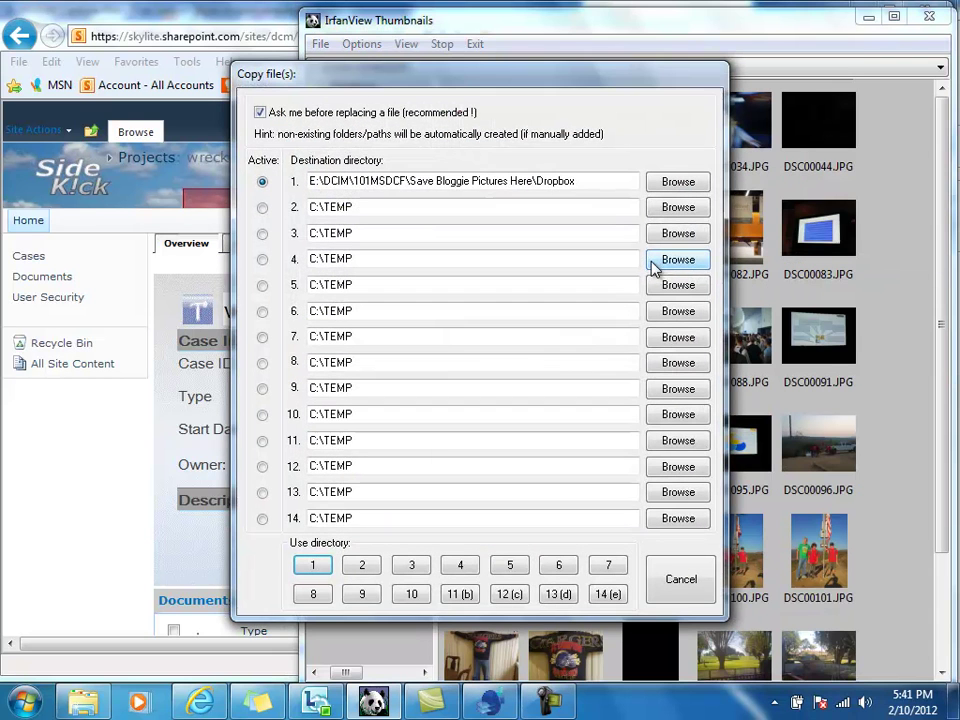
Close the copy window and create a new batch in KODAK Capture Pro.
click(314, 566)
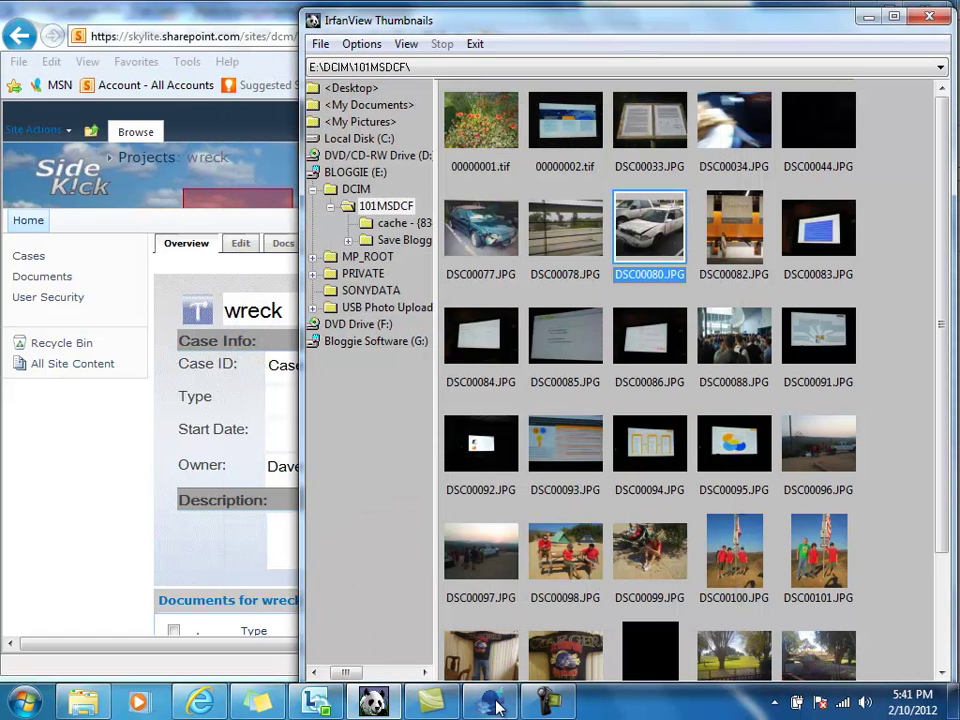
click(497, 706)
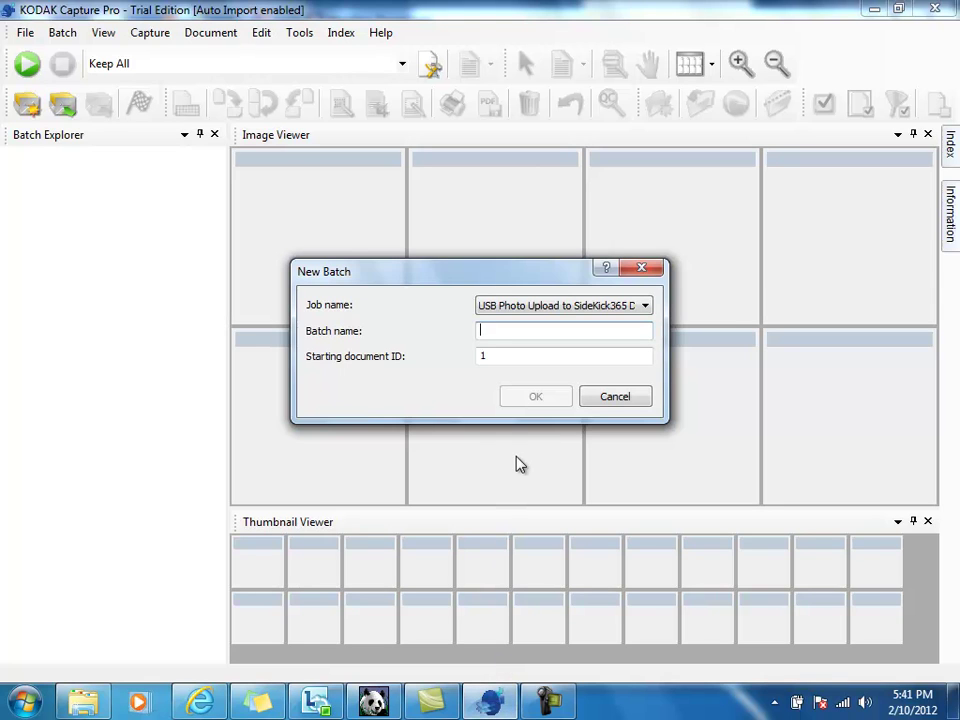
click(608, 402)
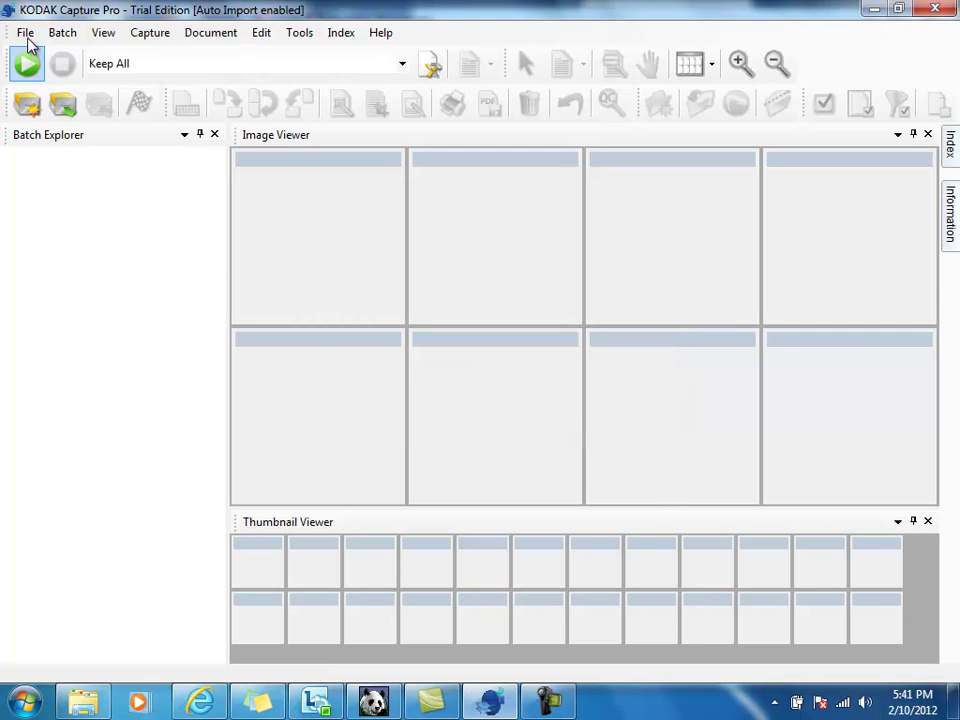
click(62, 33)
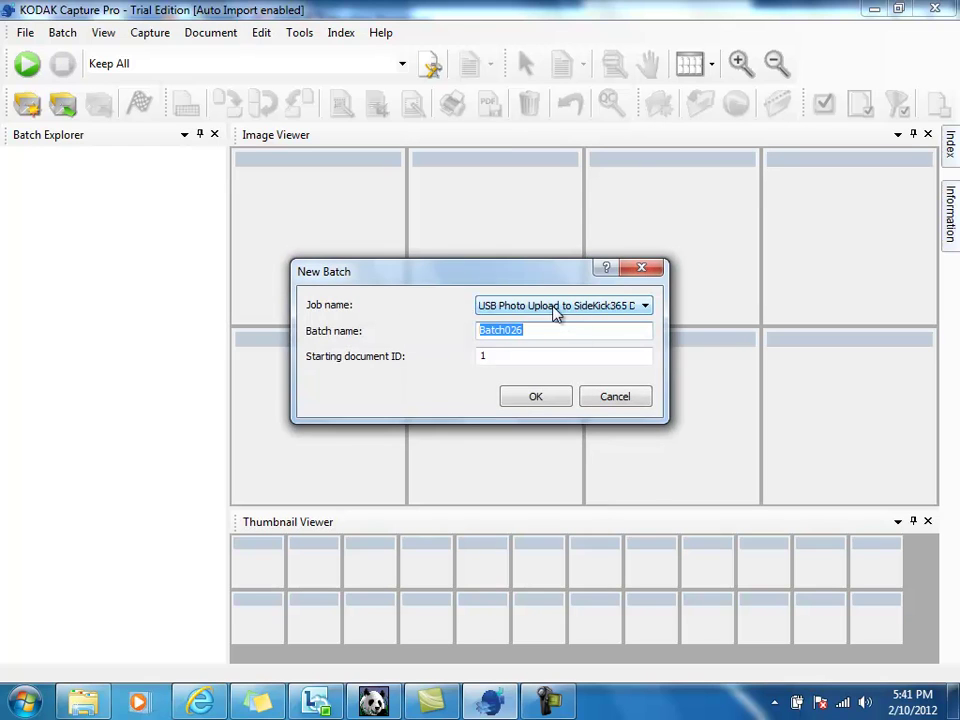
click(544, 394)
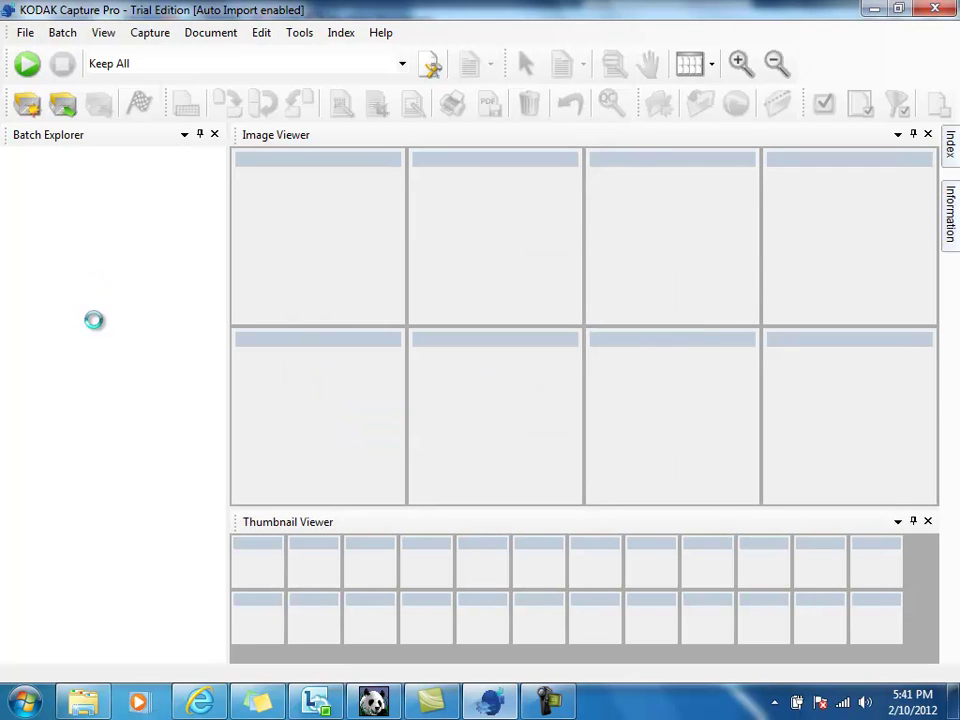
Import the wrecked-car photo into the batch, then stop capture.
click(25, 63)
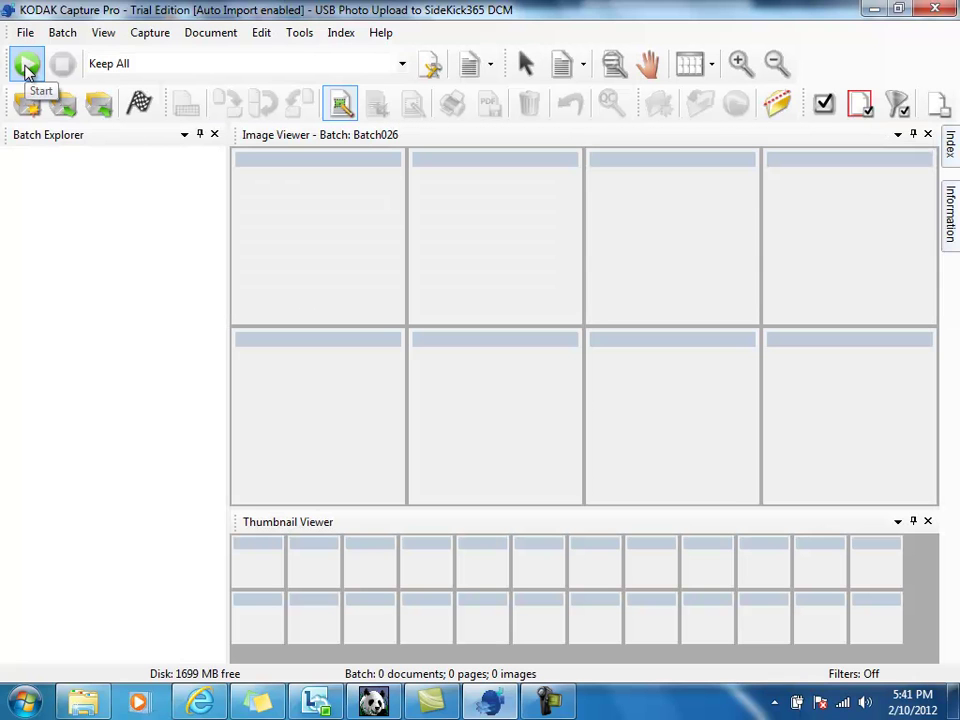
click(26, 68)
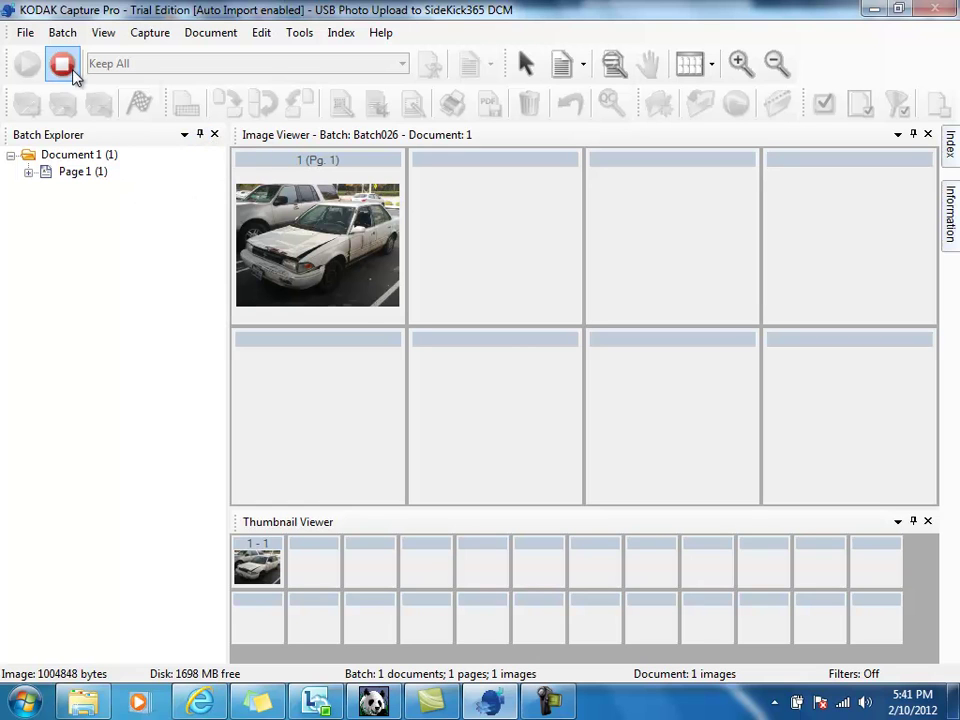
click(62, 63)
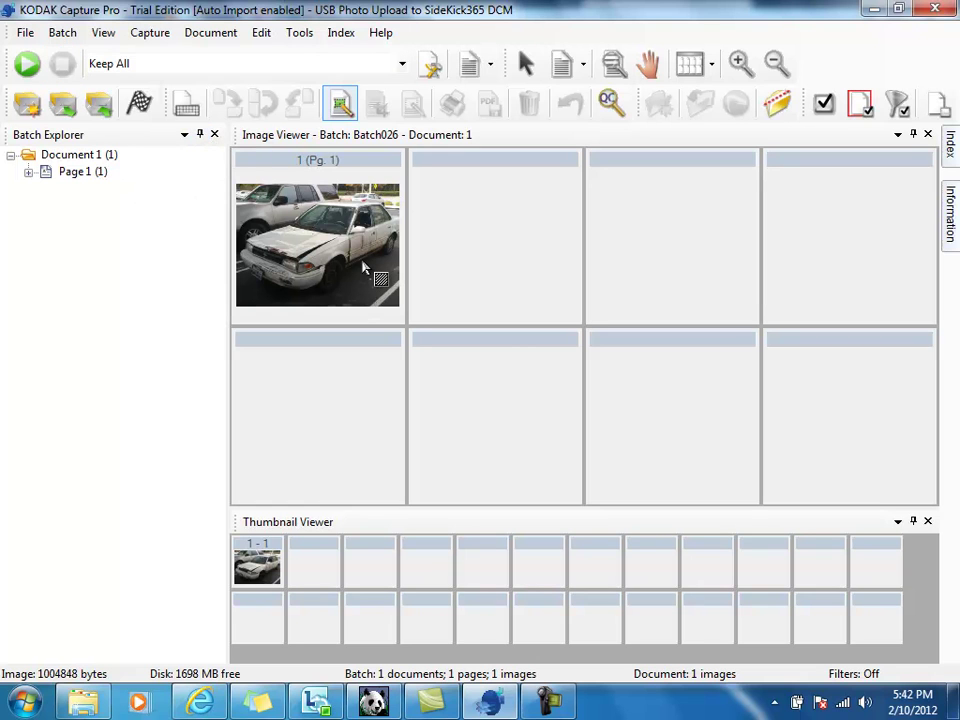
Index the car photo with Case 5432 and description 'needs a lot of work', and save.
click(186, 107)
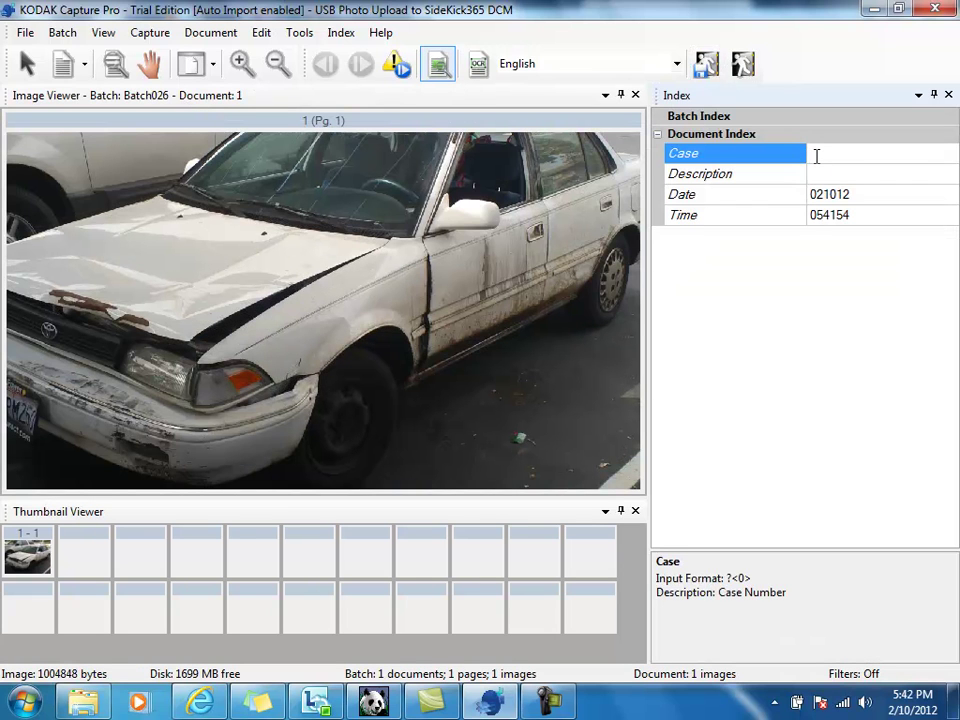
click(816, 156)
text(5432)
click(836, 173)
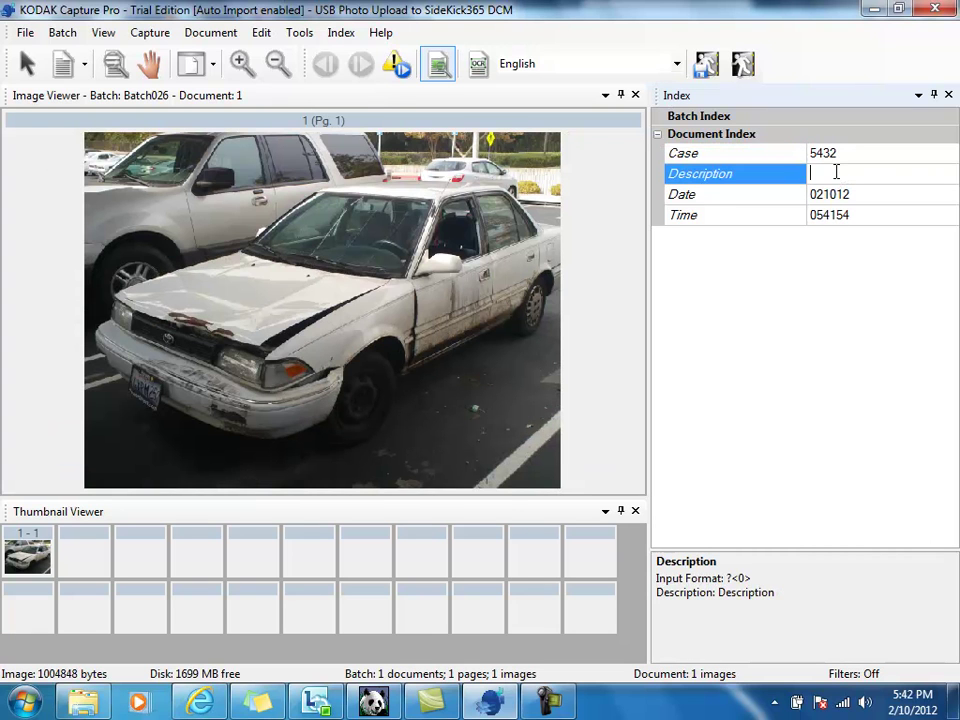
text(needs a )
text(lot of w)
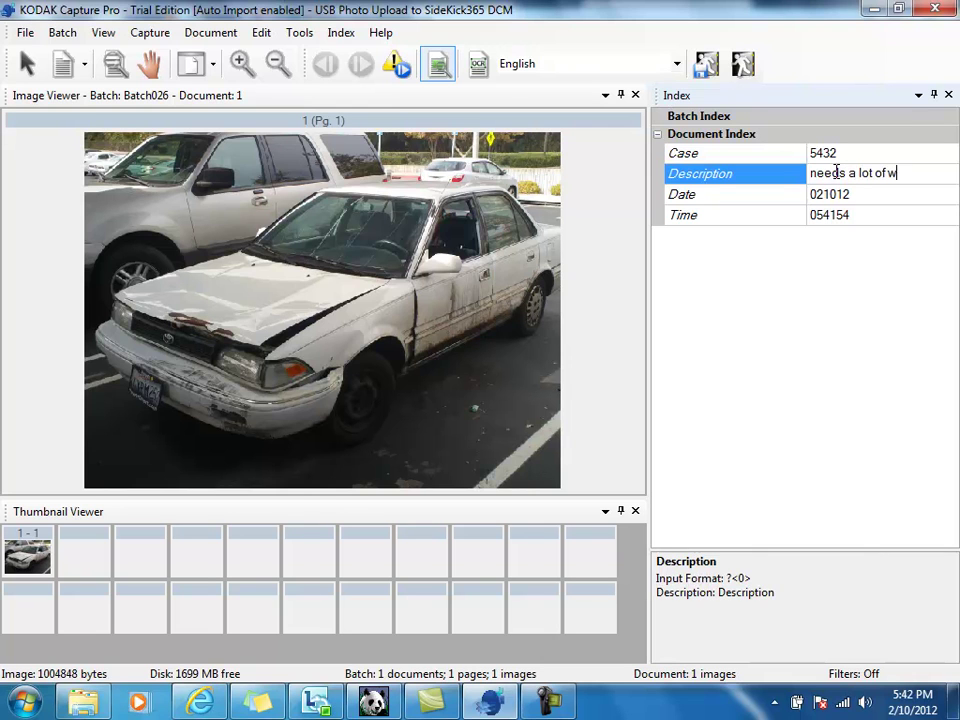
text(ork)
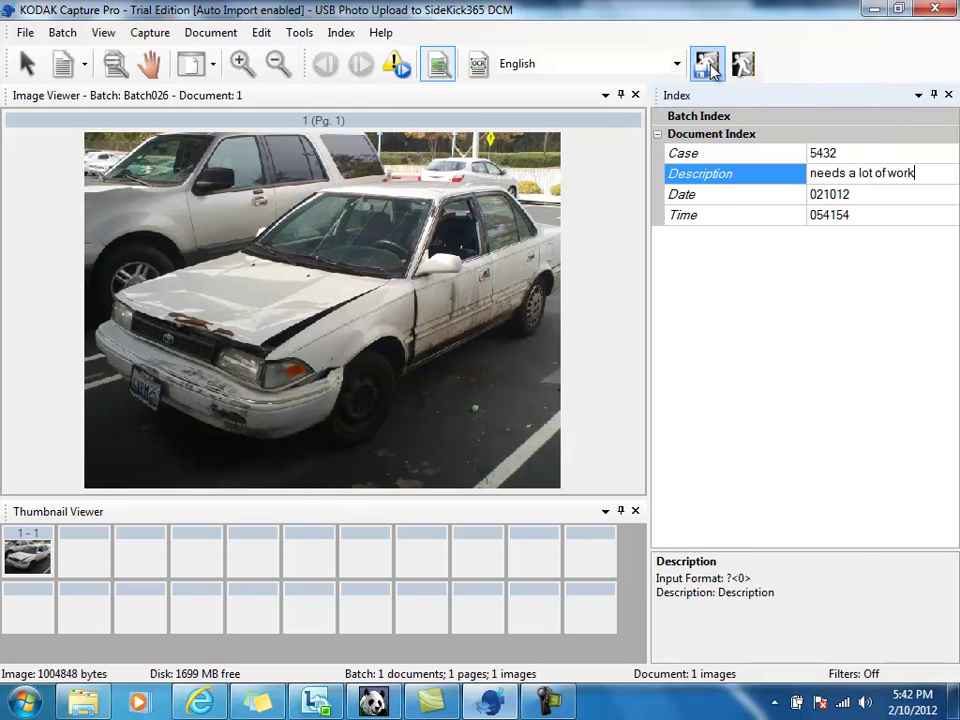
click(705, 63)
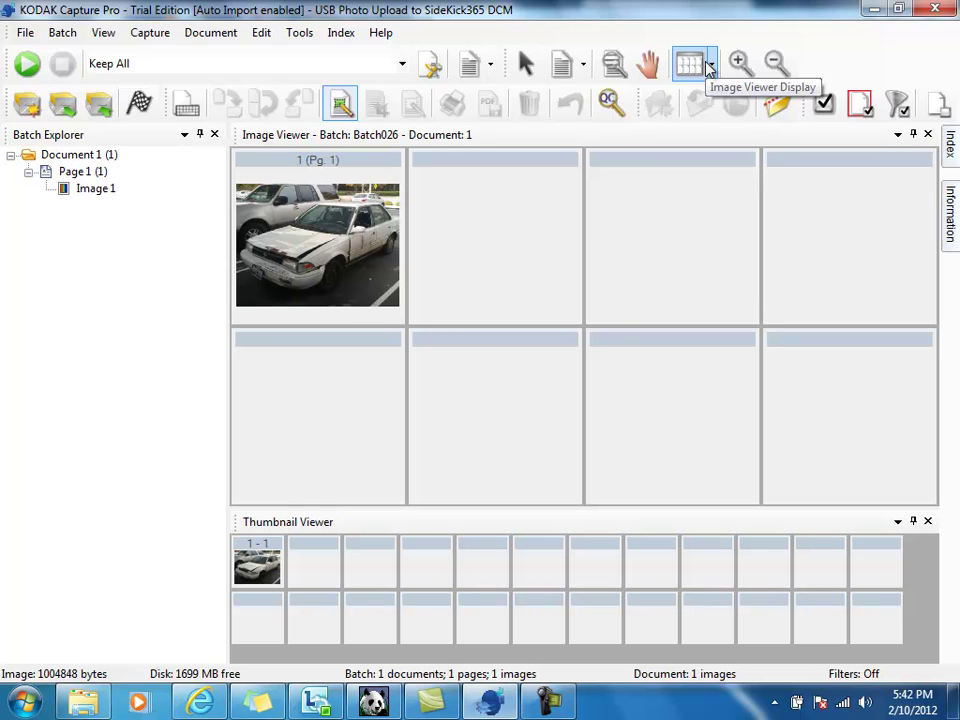
Output Batch026 and confirm the output.
click(141, 104)
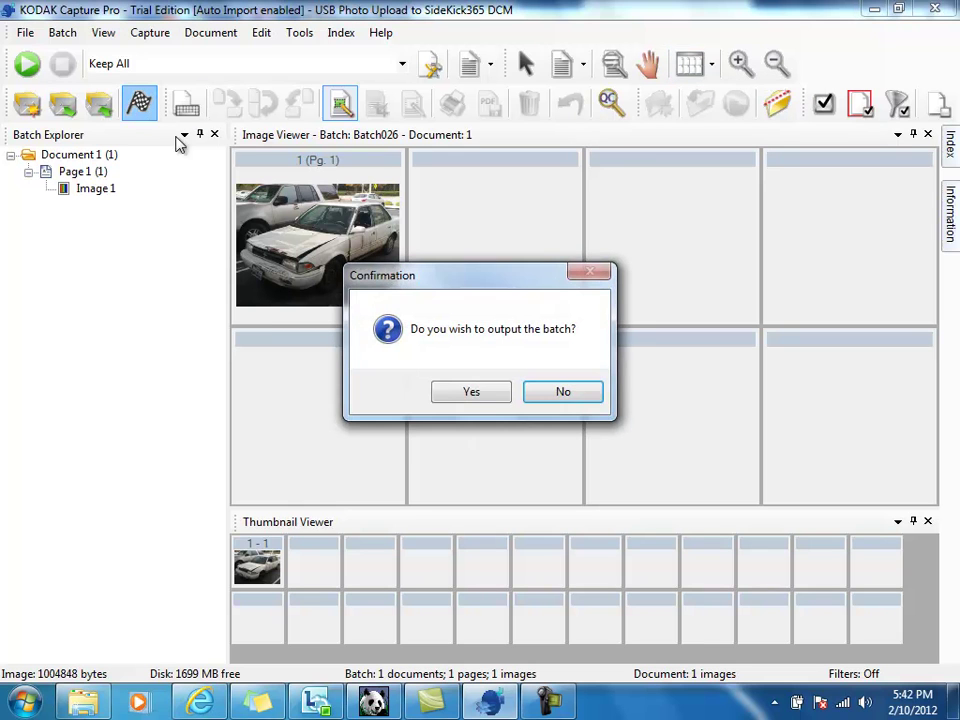
click(471, 392)
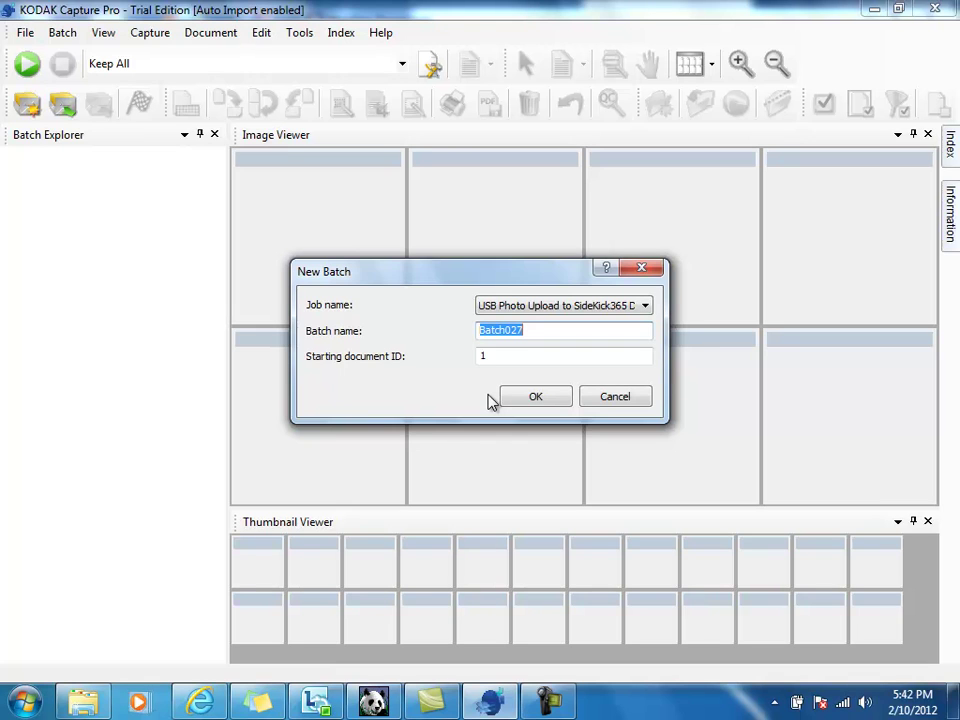
click(86, 704)
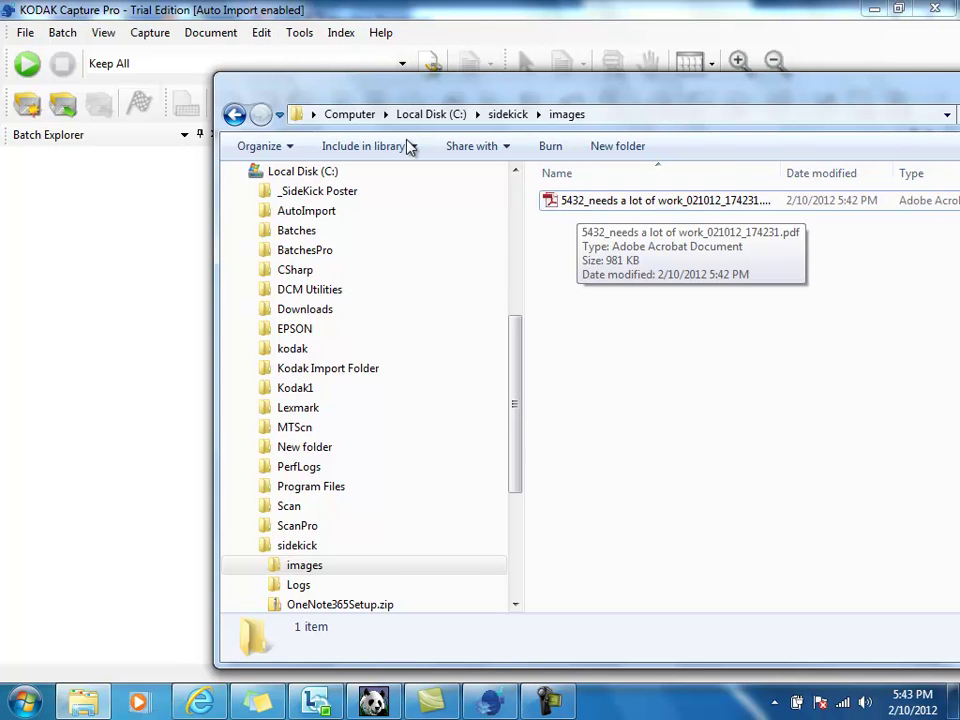
click(130, 232)
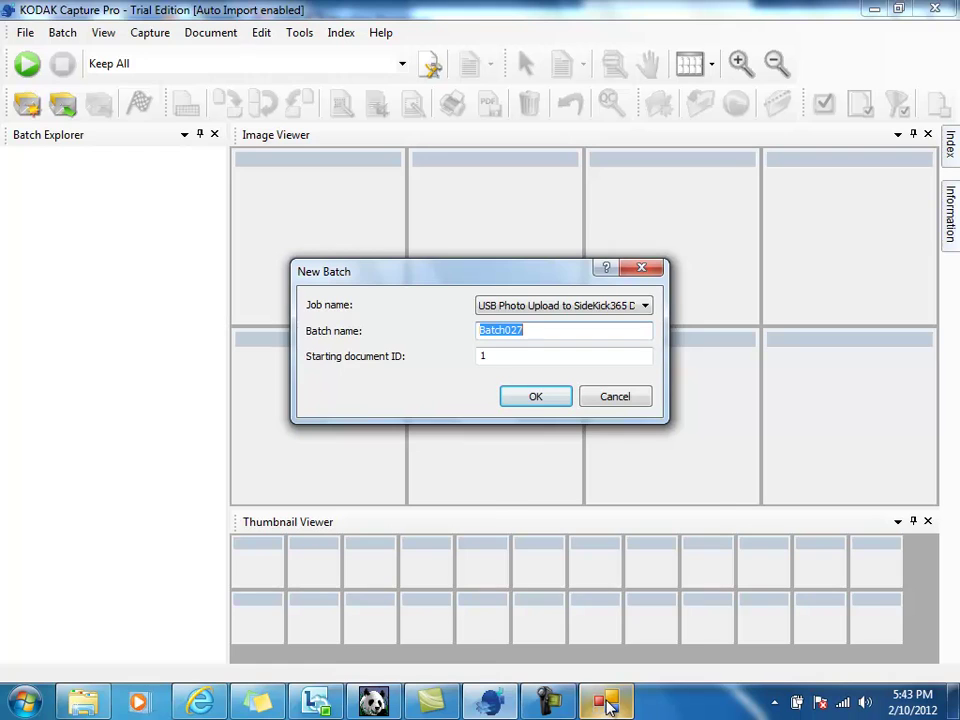
Sign the uploader into Office 365 with the account password, close the upload log, and return to the wreck page.
click(621, 610)
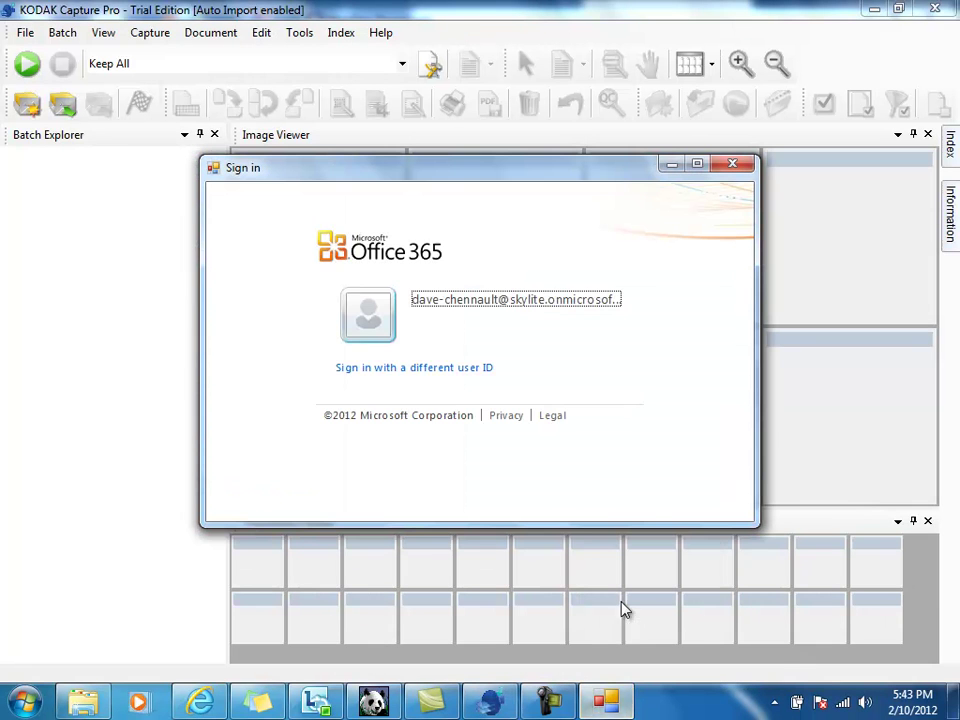
click(471, 303)
text(••)
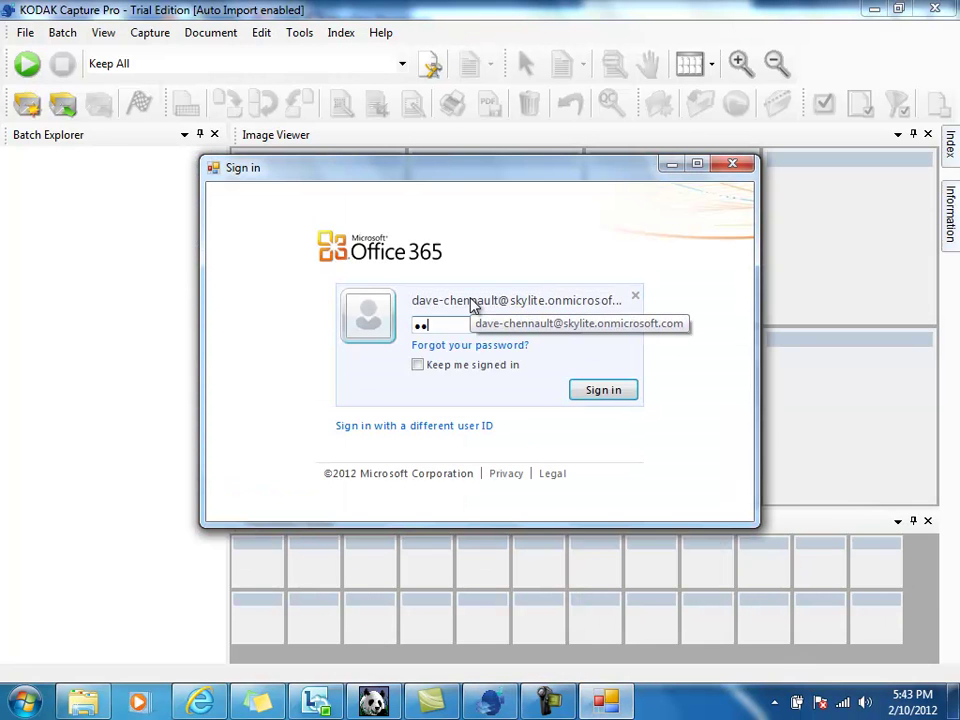
text(••••••)
click(593, 393)
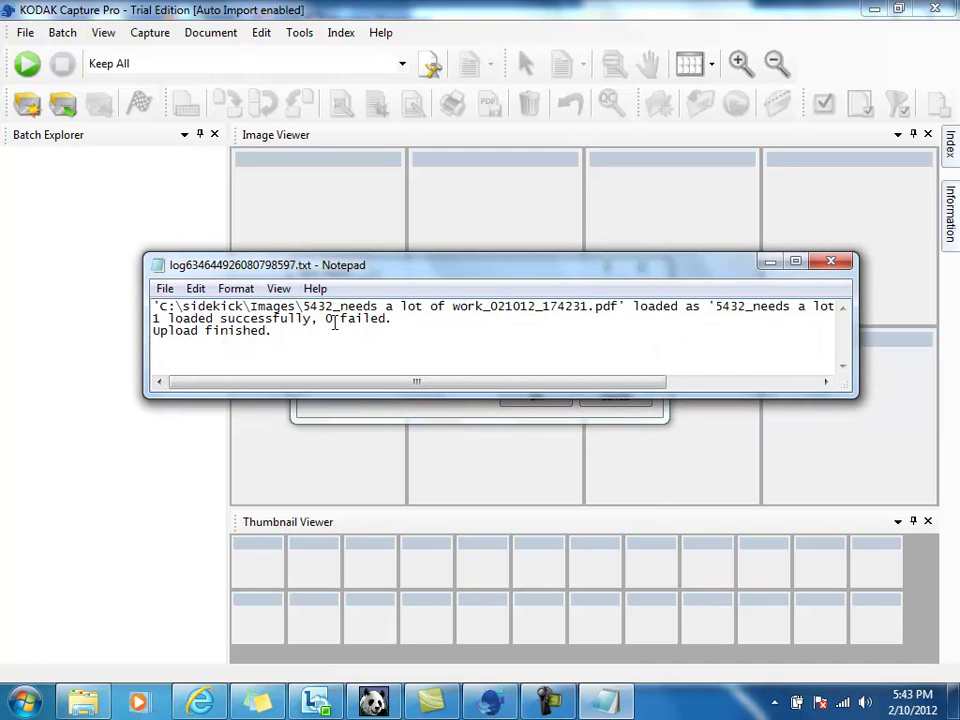
click(828, 264)
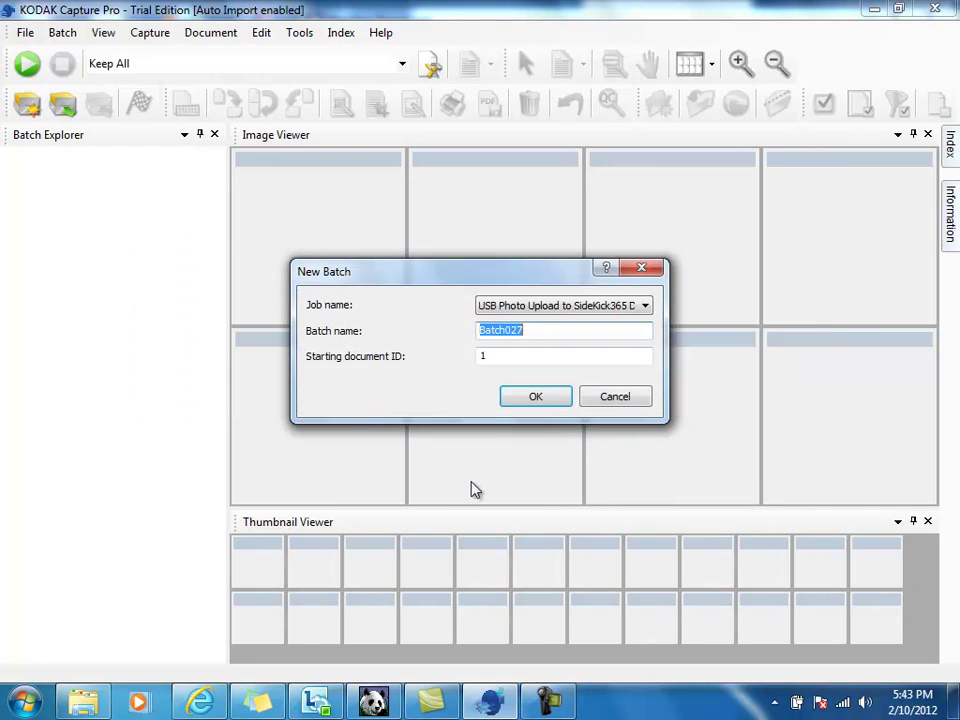
click(200, 700)
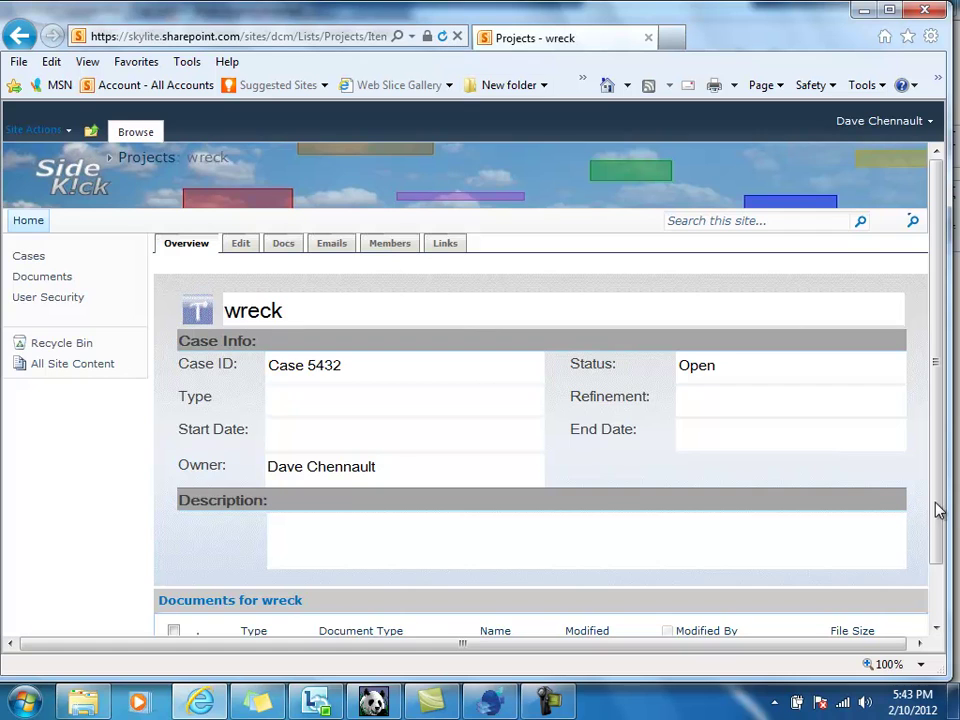
Refresh the wreck case page to show the uploaded PDF '5432_needs a lot of work'.
key(F5)
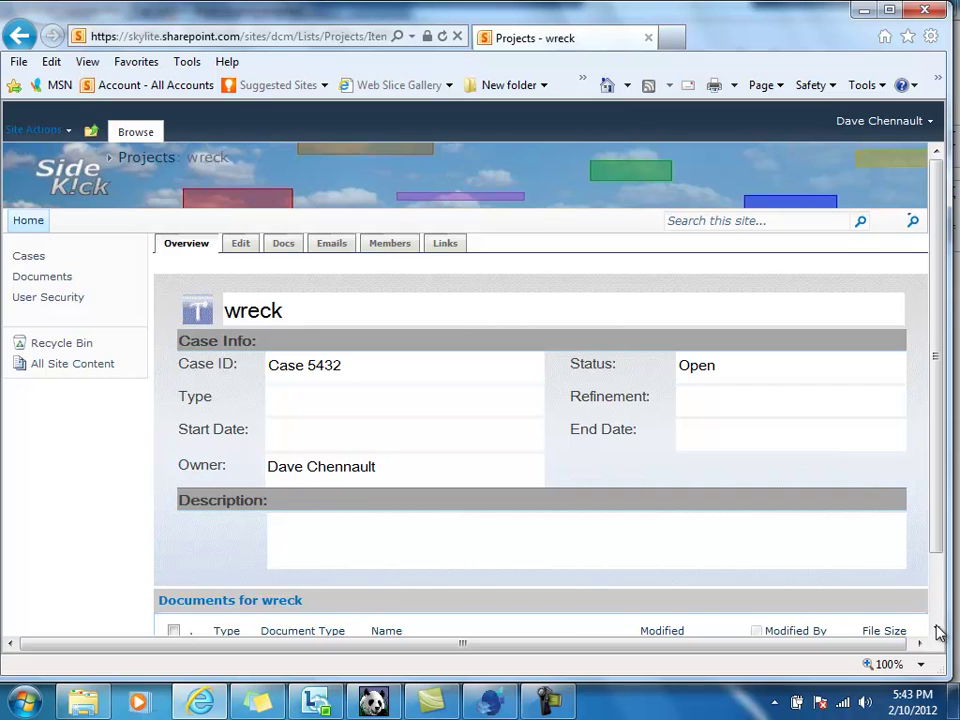
click(937, 630)
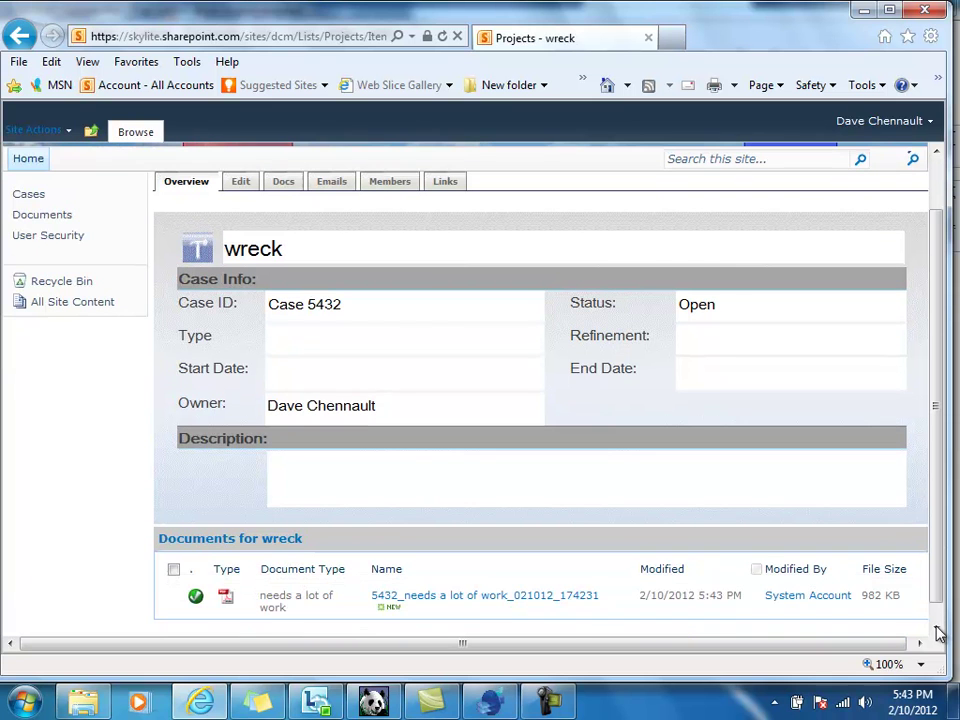
Open the wreck case's uploaded PDF read-only to view the damaged white car photo.
click(452, 600)
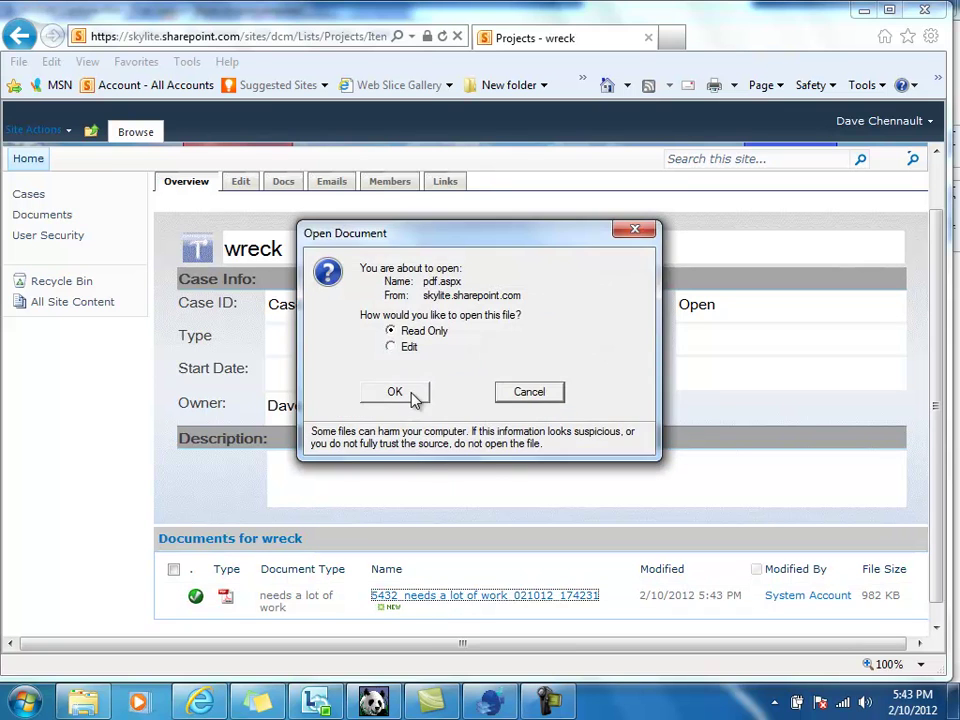
click(413, 394)
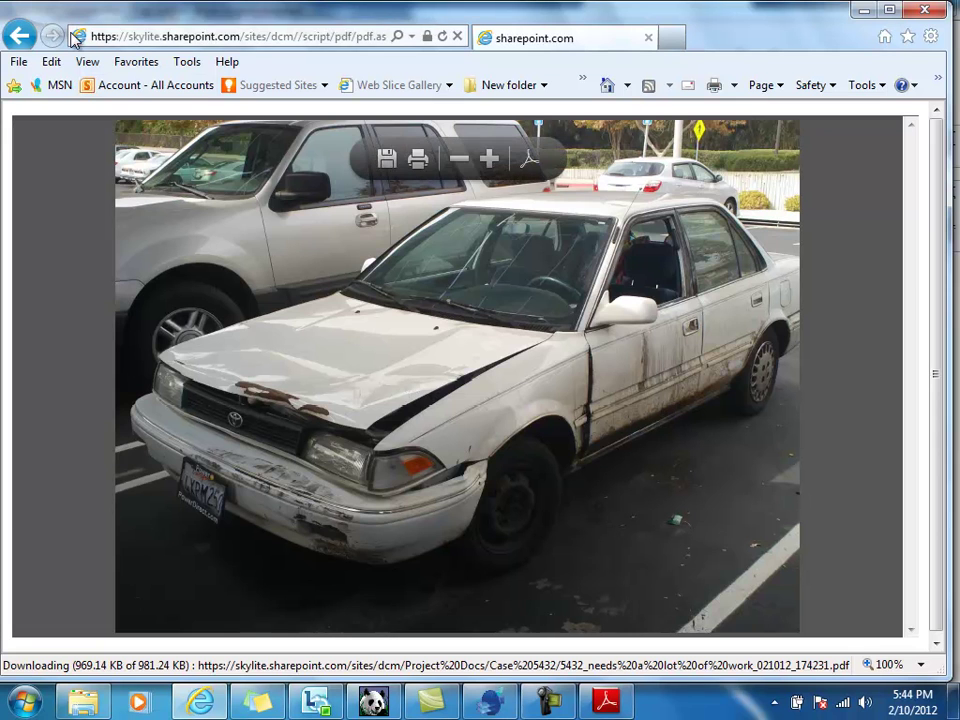
Return from the PDF to the wreck case page, then show the Cases list with Case 5432.
click(21, 38)
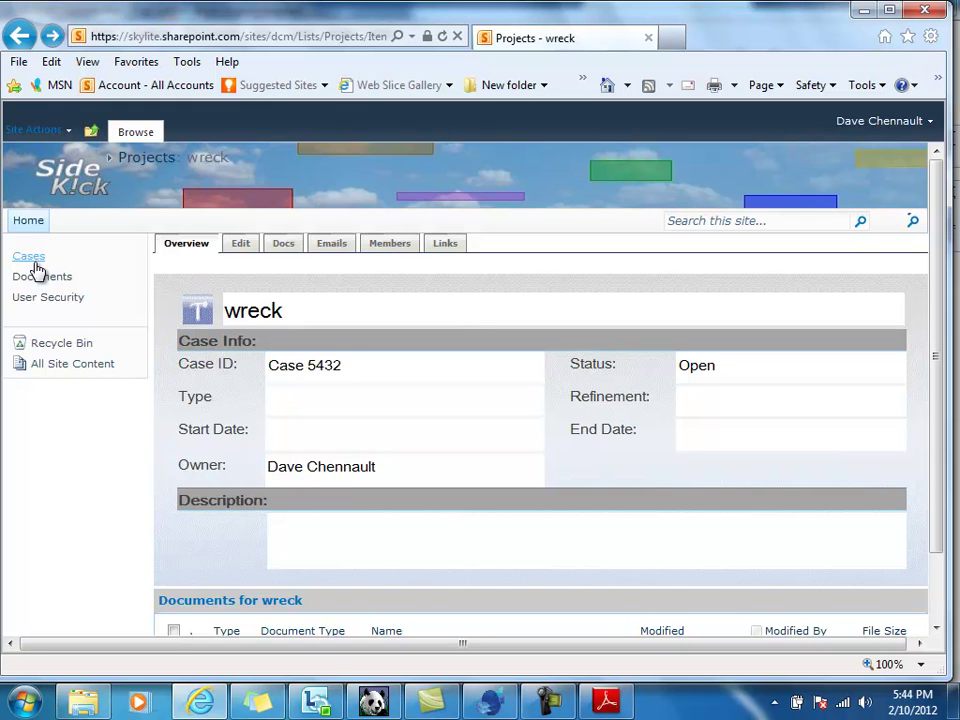
click(31, 260)
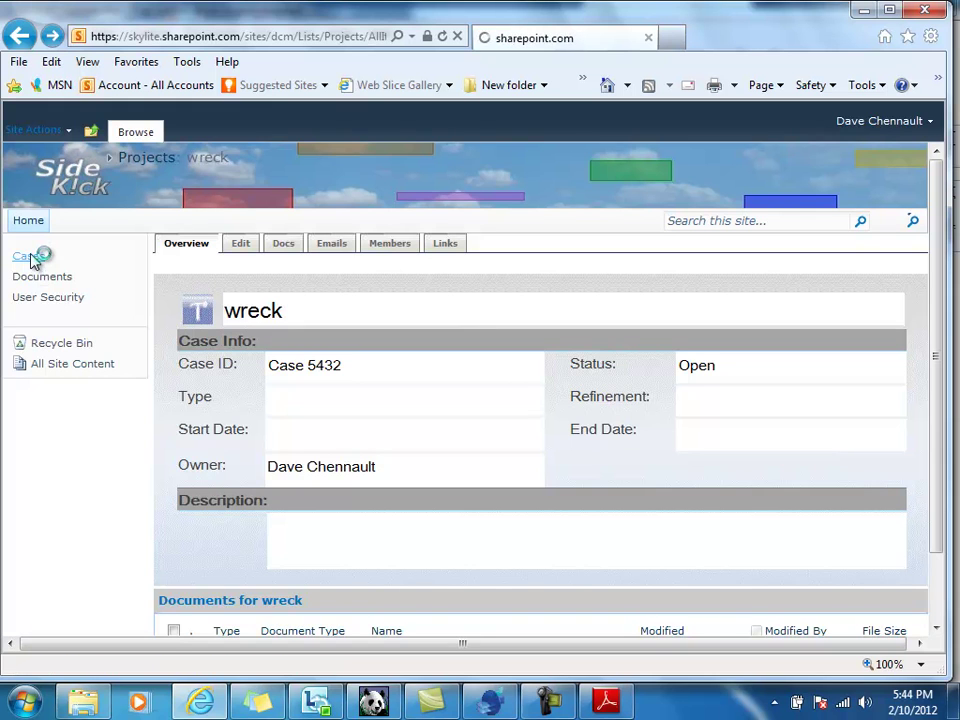